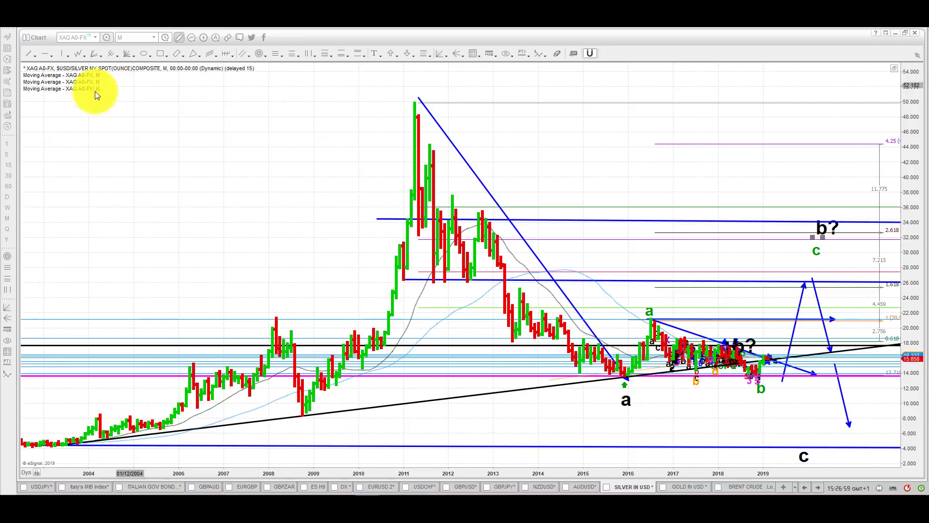
Step: Change the XAG silver chart's interval from monthly to weekly (W) bars
{"action": "left_click", "coordinate": [8, 207]}
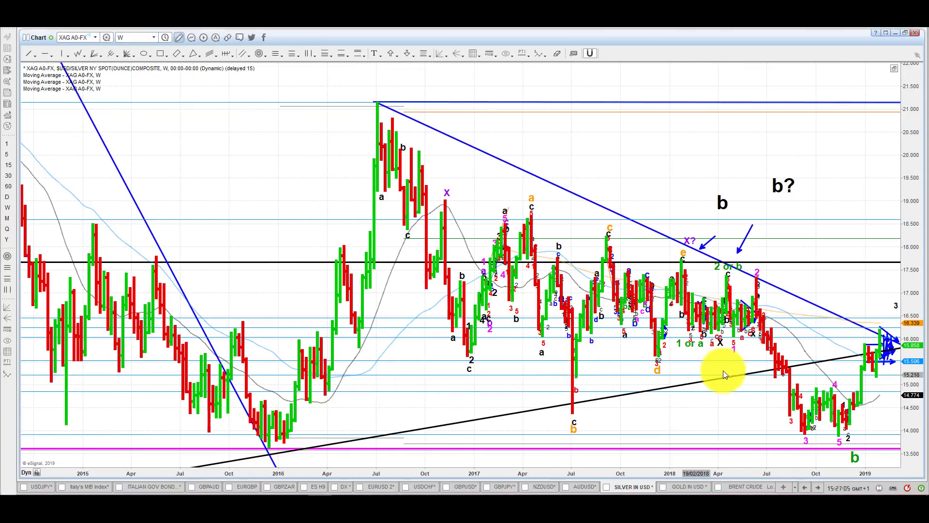
Step: Pan and zoom the weekly silver chart to early 2018 through February 2019, then select the wave 3 label
{"action": "left_click_drag", "start_coordinate": [738, 412], "coordinate": [639, 412]}
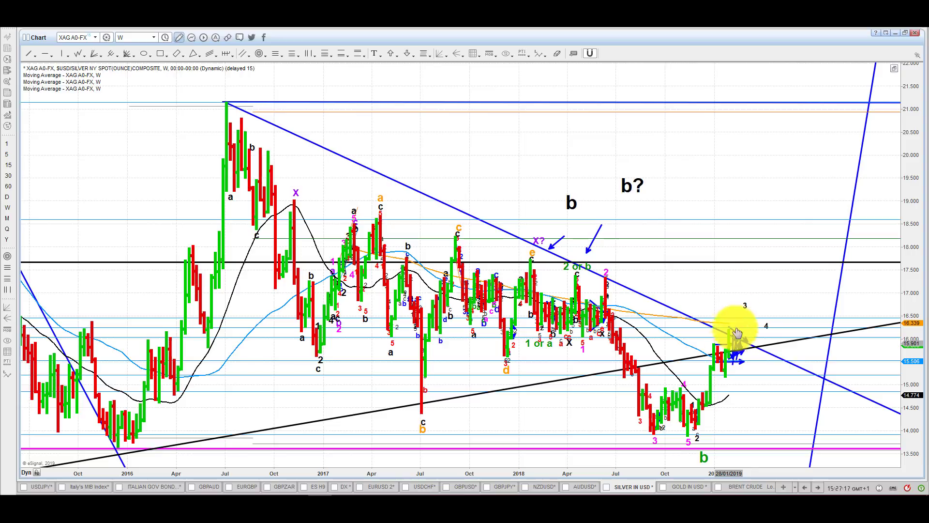
{"action": "key", "text": "Up"}
{"action": "key", "text": "Up"}
{"action": "key", "text": "Up"}
{"action": "key", "text": "Up"}
{"action": "key", "text": "Up"}
{"action": "key", "text": "Up"}
{"action": "key", "text": "Up"}
{"action": "key", "text": "Up"}
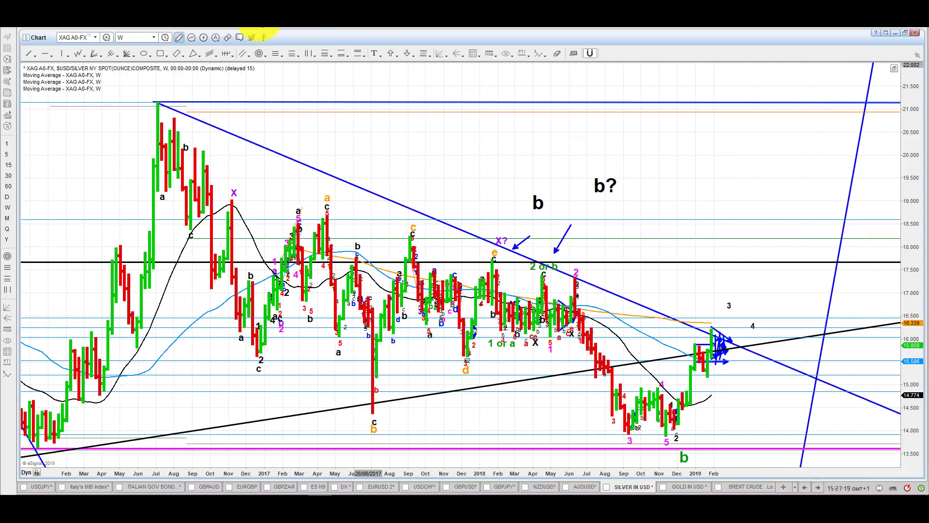
{"action": "key", "text": "Up"}
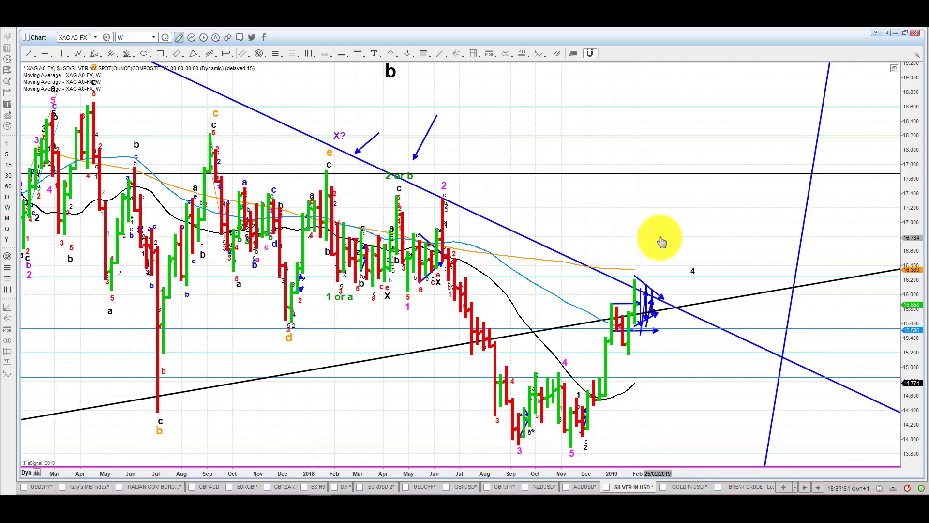
{"action": "left_click", "coordinate": [649, 262]}
Step: Raise the wave 3 label, refit the arrow projection on the latest bars, then switch to daily bars
{"action": "left_click_drag", "start_coordinate": [649, 262], "coordinate": [636, 266]}
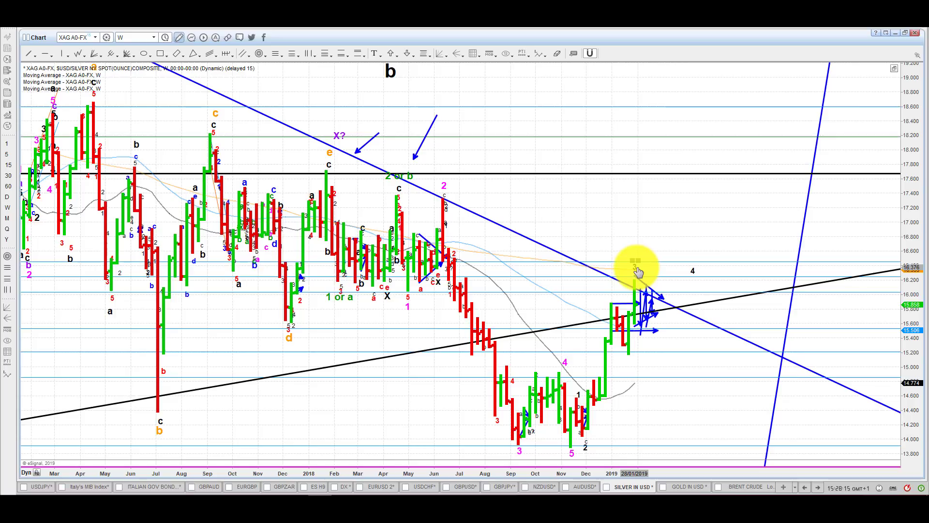
{"action": "left_click_drag", "start_coordinate": [635, 270], "coordinate": [664, 239]}
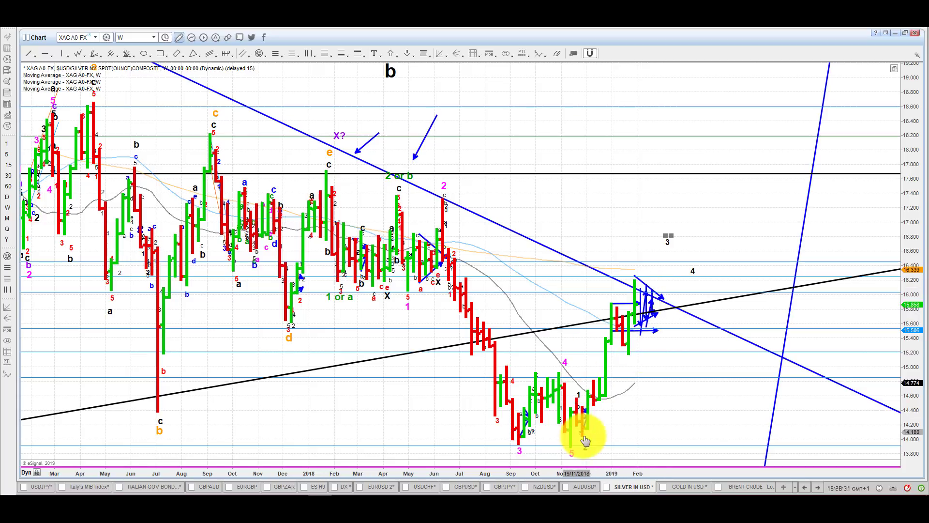
{"action": "left_click", "coordinate": [644, 290]}
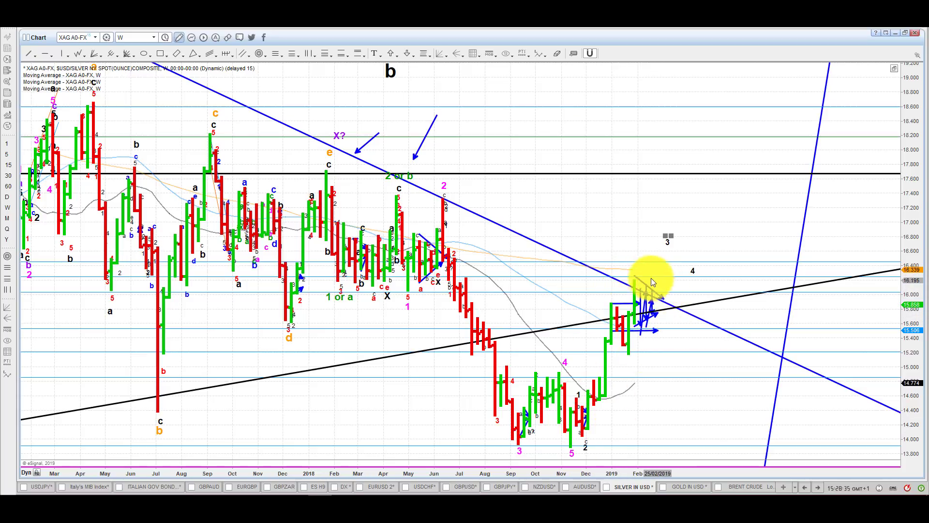
{"action": "left_click", "coordinate": [658, 295]}
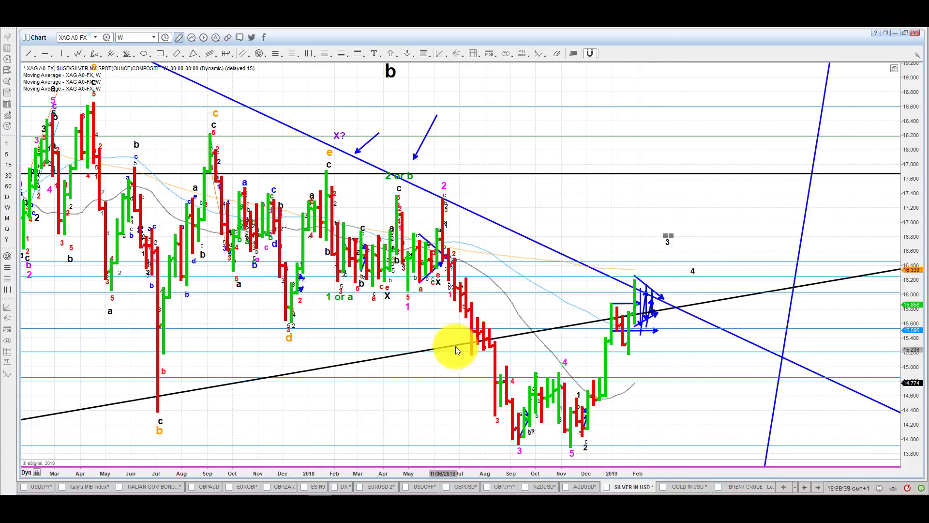
{"action": "left_click", "coordinate": [666, 310]}
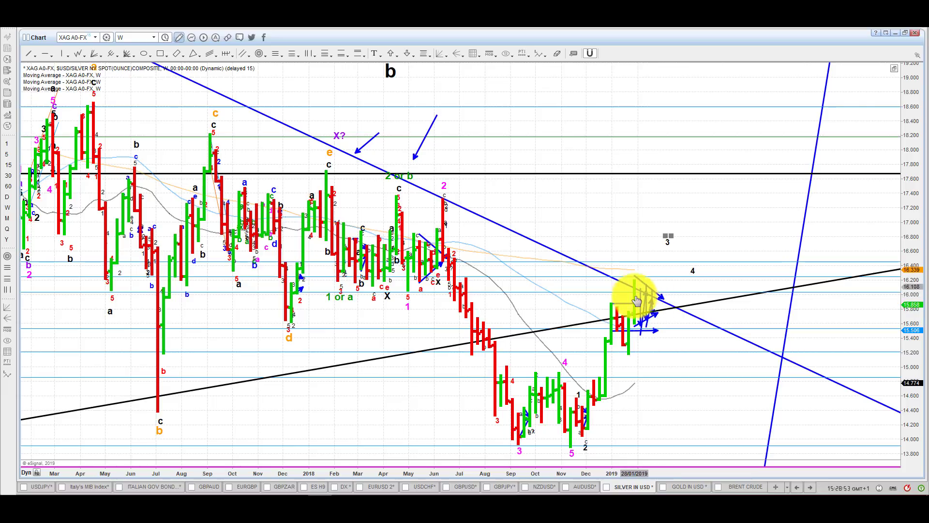
{"action": "left_click", "coordinate": [646, 300]}
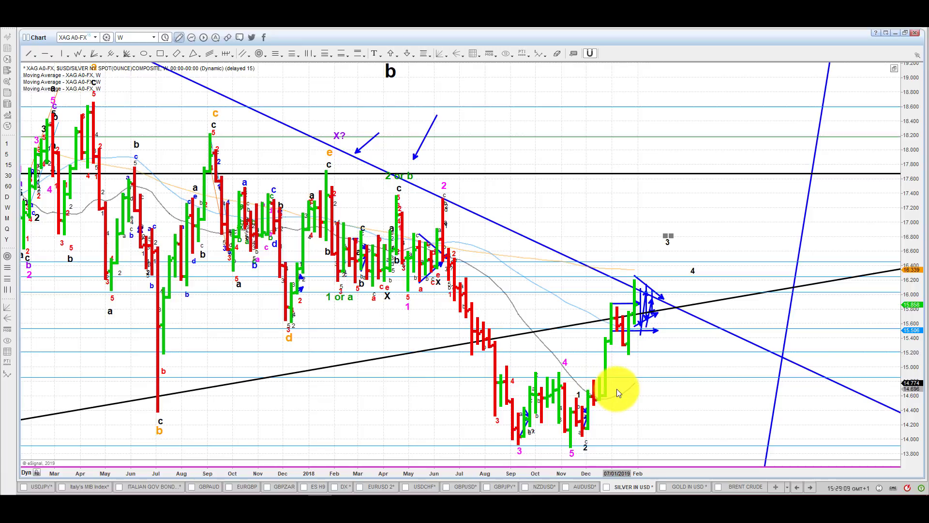
{"action": "left_click", "coordinate": [8, 197]}
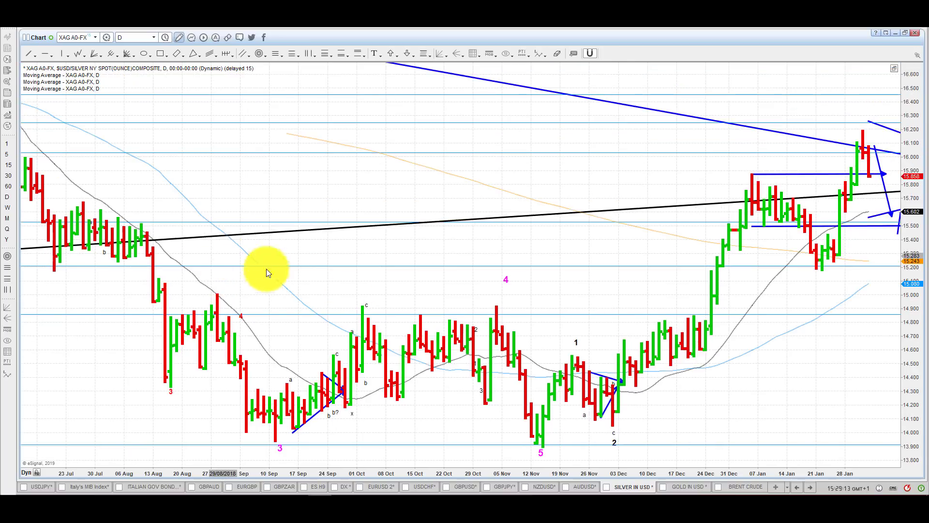
Step: Pan the daily silver chart and draw a downward projection arrow near the 21 January low
{"action": "left_click_drag", "start_coordinate": [736, 381], "coordinate": [492, 373]}
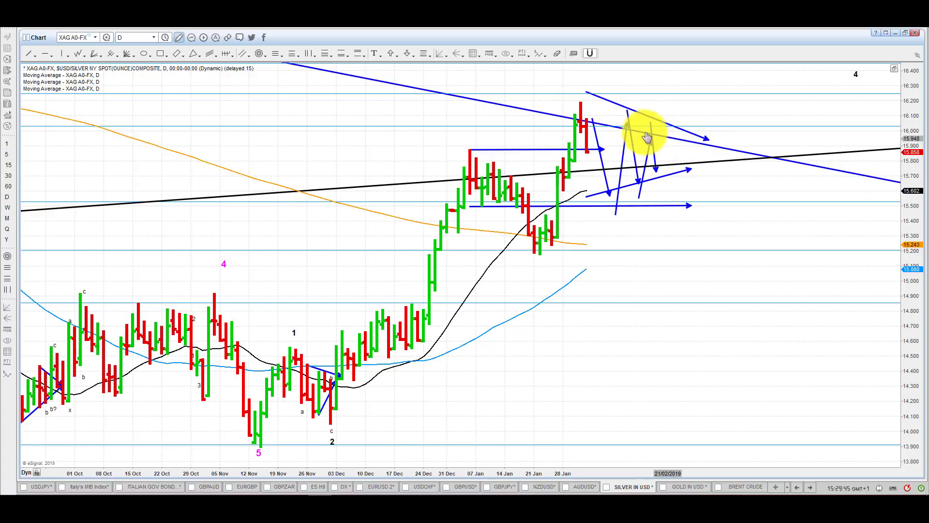
{"action": "left_click", "coordinate": [29, 53]}
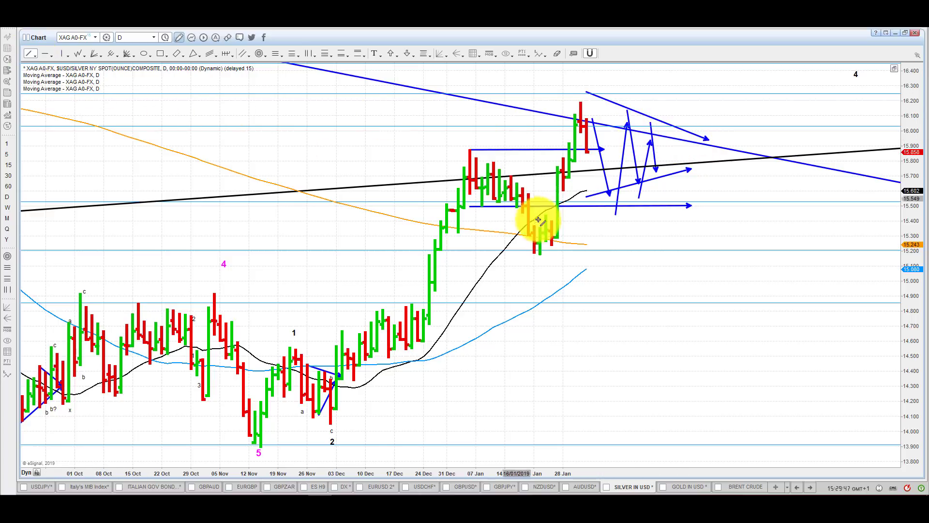
{"action": "left_click_drag", "start_coordinate": [535, 251], "coordinate": [649, 251]}
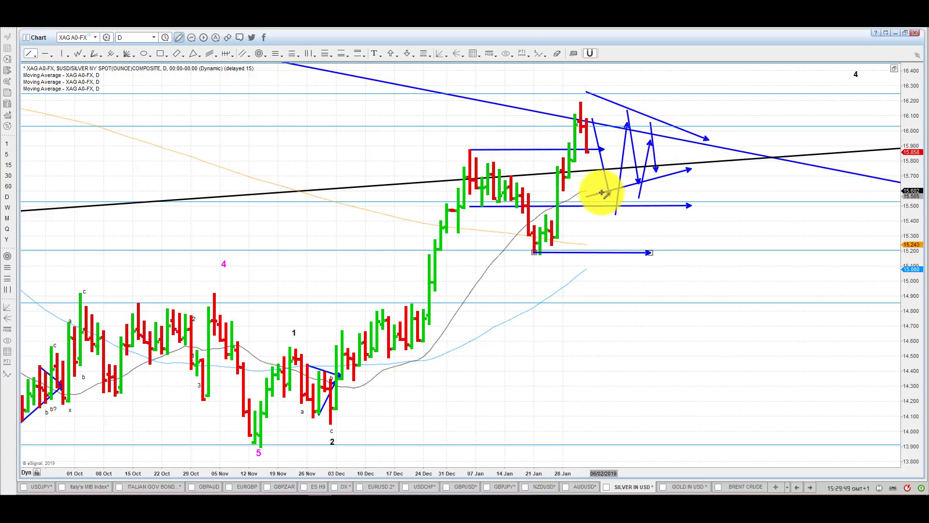
{"action": "mouse_move", "coordinate": [586, 161]}
{"action": "left_mouse_down"}
{"action": "mouse_move", "coordinate": [609, 422]}
{"action": "mouse_move", "coordinate": [610, 380]}
{"action": "left_mouse_up"}
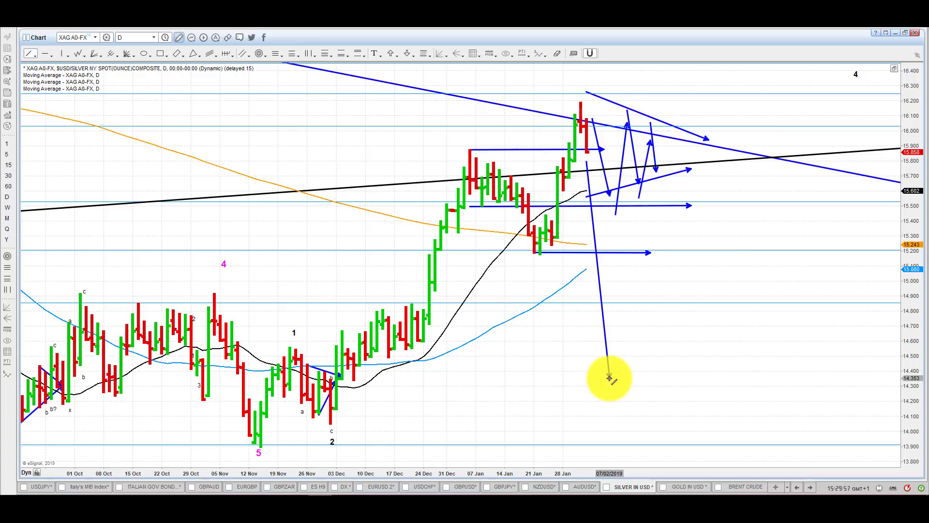
{"action": "left_click_drag", "start_coordinate": [609, 378], "coordinate": [605, 204]}
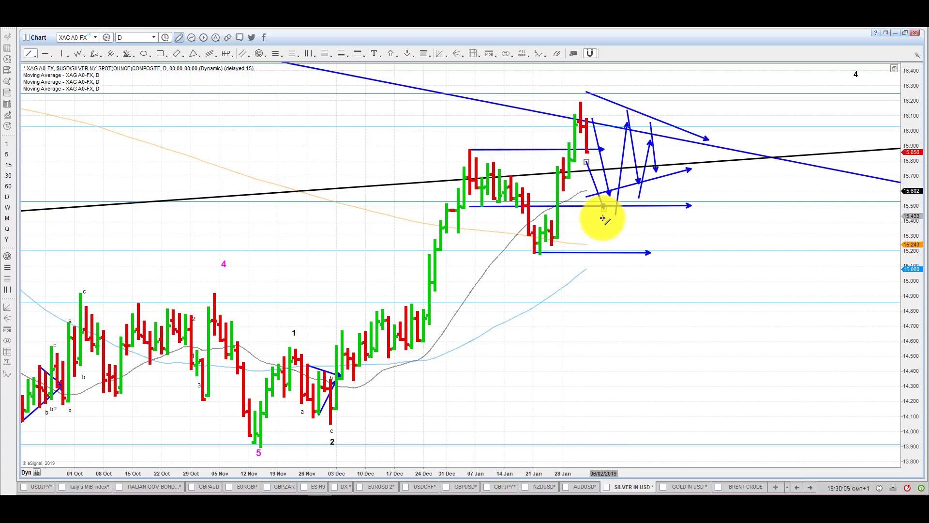
Step: Draw a horizontal line from the late-January low and switch to 60-minute bars
{"action": "left_click_drag", "start_coordinate": [539, 253], "coordinate": [796, 252]}
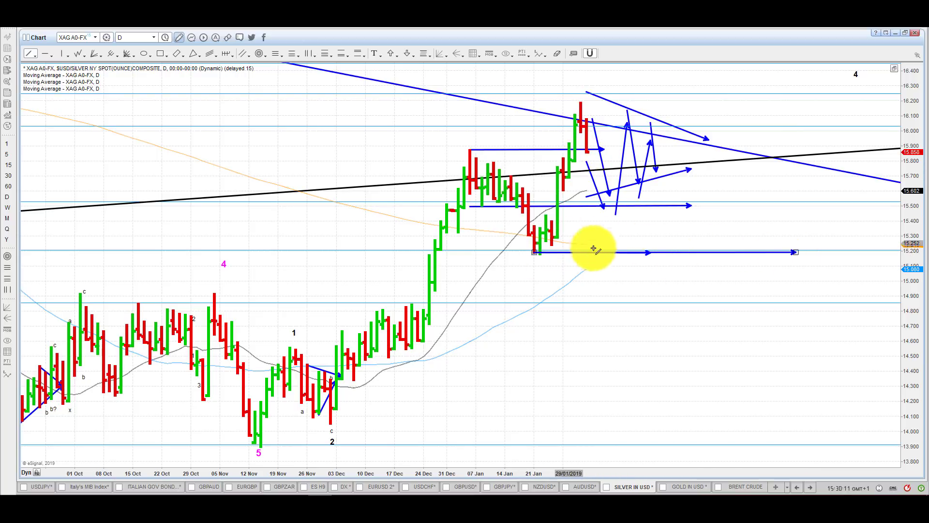
{"action": "left_click", "coordinate": [402, 164]}
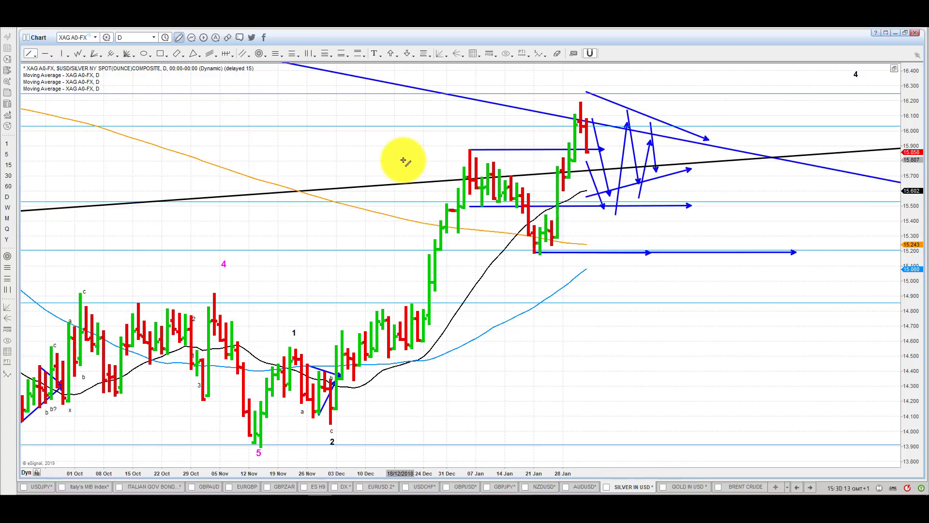
{"action": "left_click", "coordinate": [9, 187]}
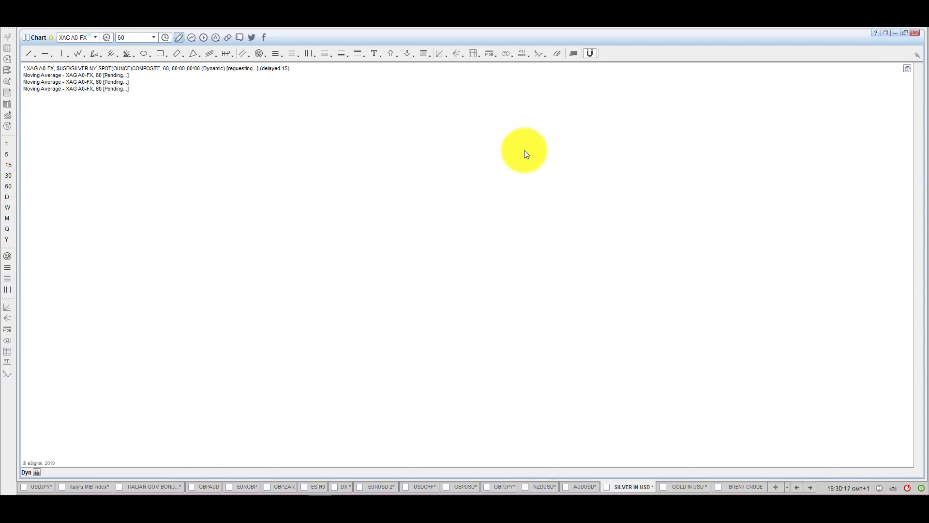
Step: Pan and zoom out the hourly silver chart back to the 21st, leaving room for future dates
{"action": "left_click_drag", "start_coordinate": [669, 311], "coordinate": [380, 273]}
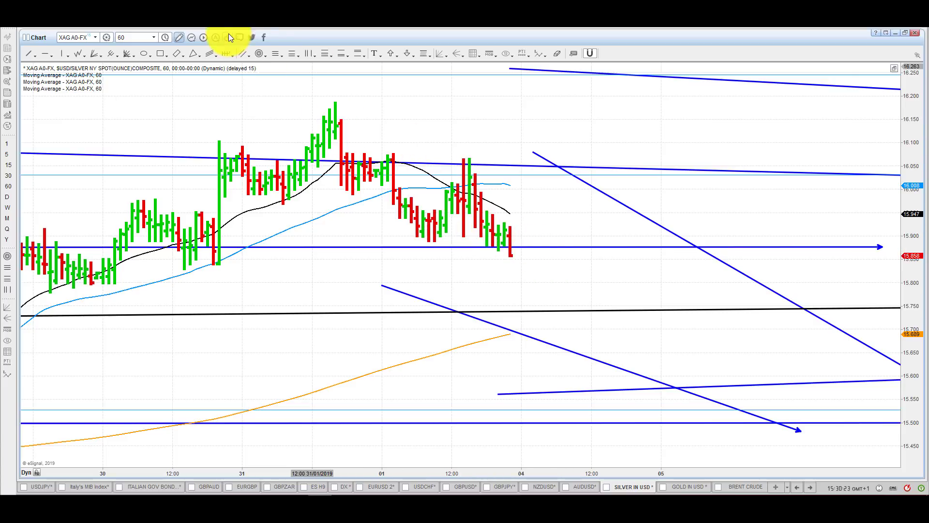
{"action": "key", "text": "Down"}
{"action": "key", "text": "Down"}
{"action": "key", "text": "Down"}
{"action": "key", "text": "Down"}
{"action": "key", "text": "Down"}
{"action": "key", "text": "Down"}
{"action": "key", "text": "Down"}
{"action": "key", "text": "Down"}
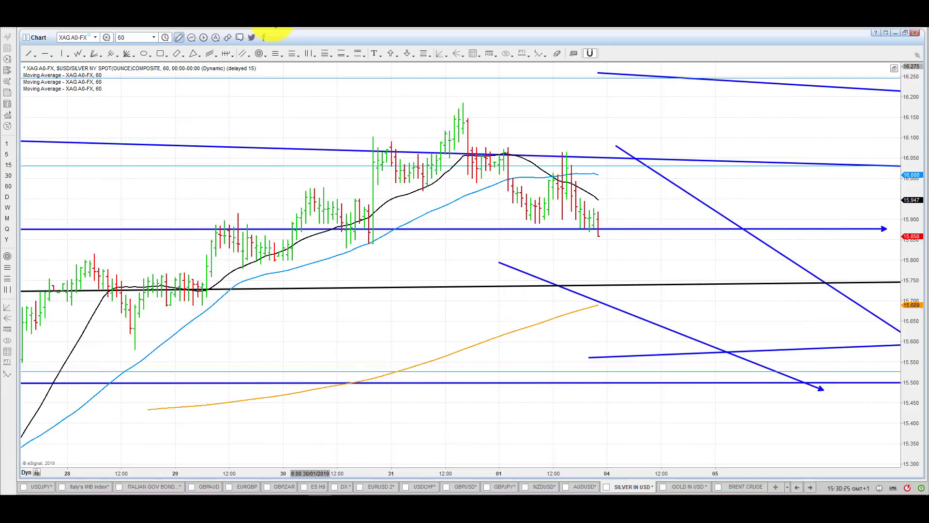
{"action": "key", "text": "Down"}
{"action": "key", "text": "Down"}
{"action": "key", "text": "Down"}
{"action": "key", "text": "Down"}
{"action": "key", "text": "Down"}
{"action": "key", "text": "Down"}
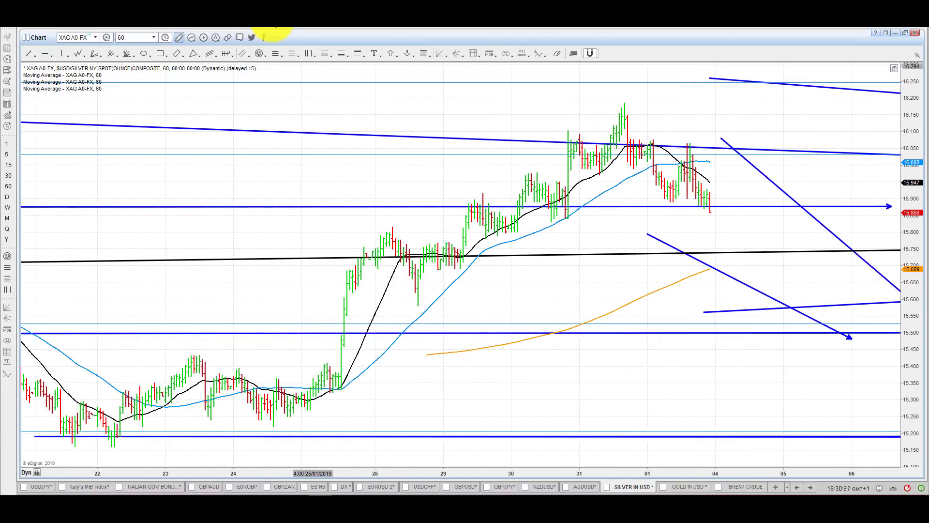
{"action": "left_click_drag", "start_coordinate": [628, 279], "coordinate": [378, 294]}
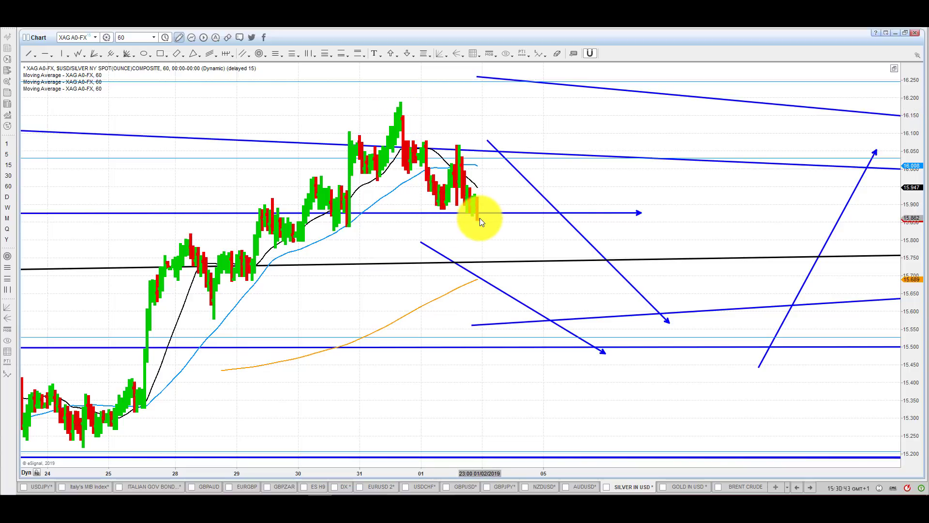
Step: Draw a horizontal line near 16.07 and a zigzag of projected arrows, then open Gold in USD
{"action": "left_click", "coordinate": [29, 53]}
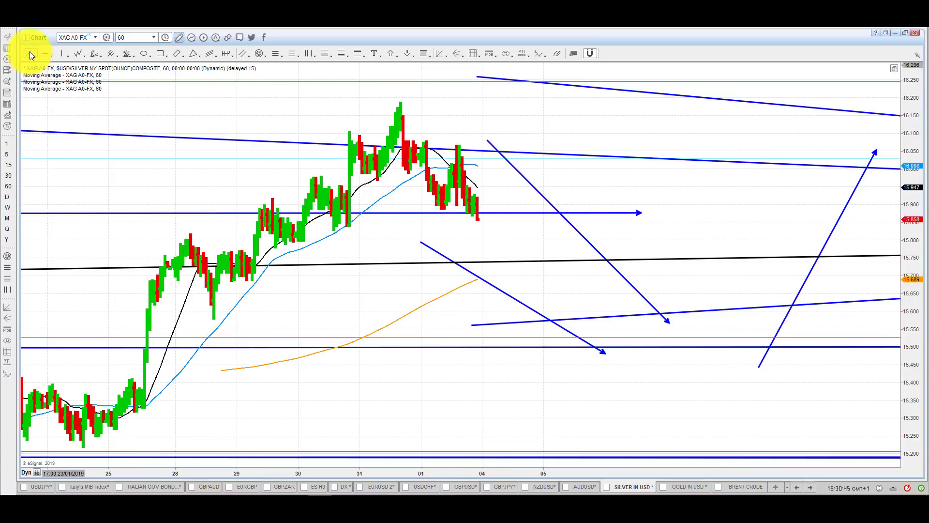
{"action": "left_click_drag", "start_coordinate": [376, 144], "coordinate": [763, 141]}
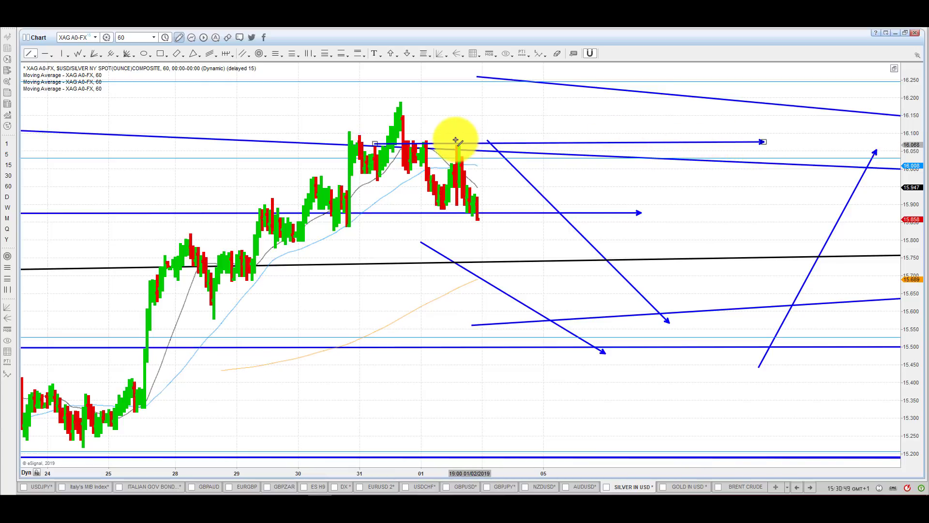
{"action": "mouse_move", "coordinate": [482, 207]}
{"action": "left_mouse_down"}
{"action": "mouse_move", "coordinate": [502, 257]}
{"action": "mouse_move", "coordinate": [536, 128]}
{"action": "mouse_move", "coordinate": [569, 173]}
{"action": "left_mouse_up"}
{"action": "mouse_move", "coordinate": [577, 181]}
{"action": "left_mouse_down"}
{"action": "mouse_move", "coordinate": [623, 132]}
{"action": "mouse_move", "coordinate": [653, 163]}
{"action": "left_mouse_up"}
{"action": "mouse_move", "coordinate": [656, 171]}
{"action": "left_mouse_down"}
{"action": "mouse_move", "coordinate": [672, 133]}
{"action": "mouse_move", "coordinate": [699, 222]}
{"action": "left_mouse_up"}
{"action": "left_click_drag", "start_coordinate": [702, 235], "coordinate": [730, 170]}
{"action": "left_click_drag", "start_coordinate": [730, 142], "coordinate": [748, 220]}
{"action": "left_click_drag", "start_coordinate": [756, 232], "coordinate": [774, 199]}
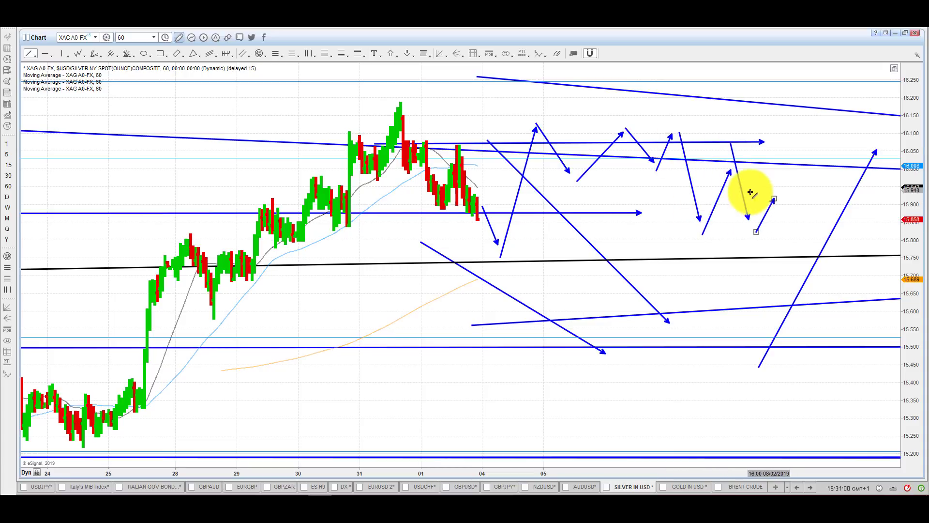
{"action": "left_click", "coordinate": [679, 487]}
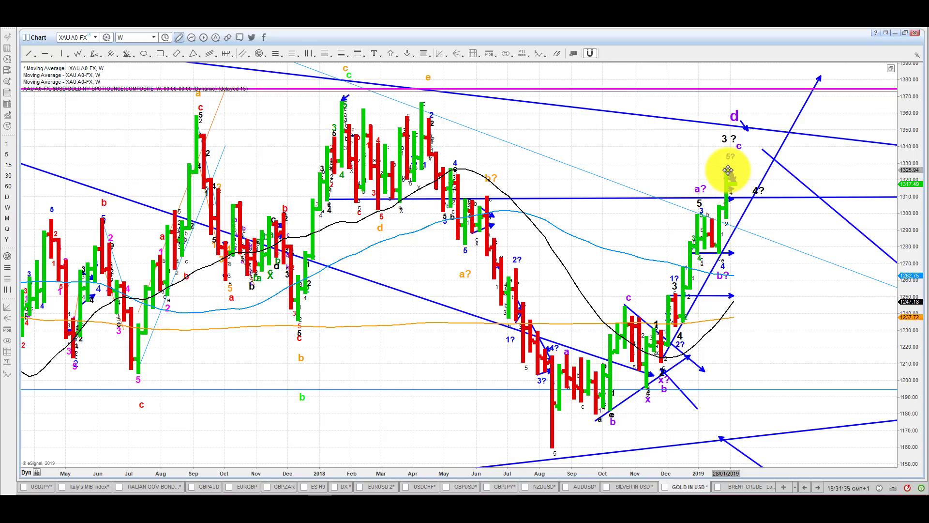
Step: Cancel a started trend line and pan the weekly gold chart to show dates beyond February 2019
{"action": "left_click", "coordinate": [31, 55]}
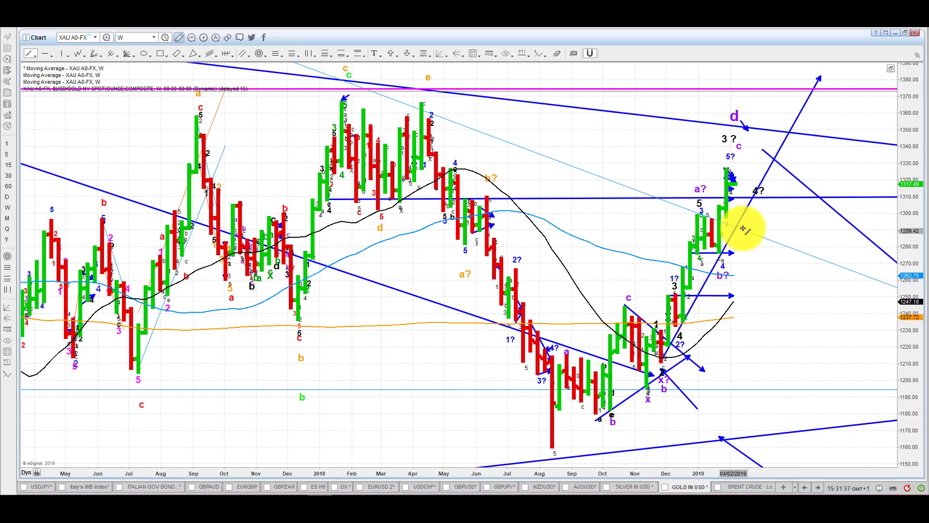
{"action": "mouse_move", "coordinate": [740, 199]}
{"action": "left_mouse_down"}
{"action": "mouse_move", "coordinate": [784, 416]}
{"action": "mouse_move", "coordinate": [778, 473]}
{"action": "mouse_move", "coordinate": [769, 438]}
{"action": "mouse_move", "coordinate": [798, 363]}
{"action": "mouse_move", "coordinate": [794, 332]}
{"action": "left_mouse_up"}
{"action": "key", "text": "Escape"}
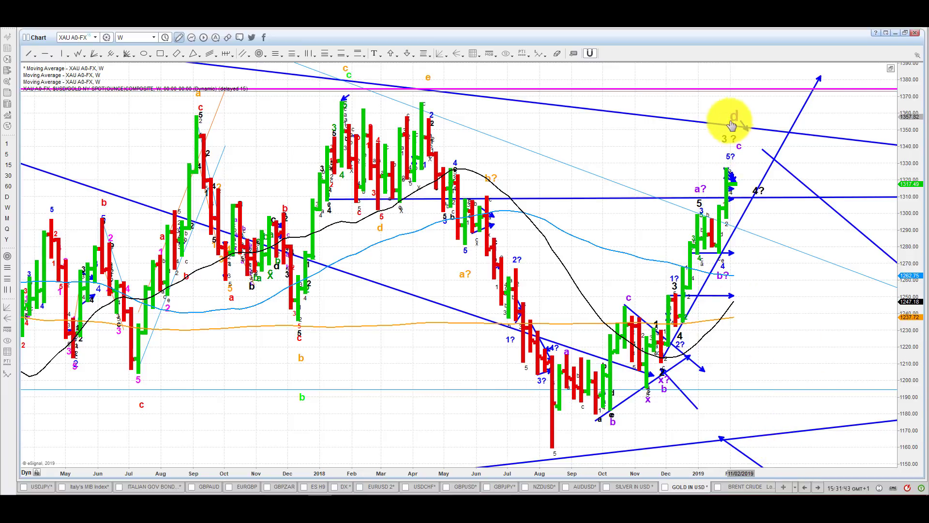
{"action": "left_click_drag", "start_coordinate": [704, 131], "coordinate": [502, 146]}
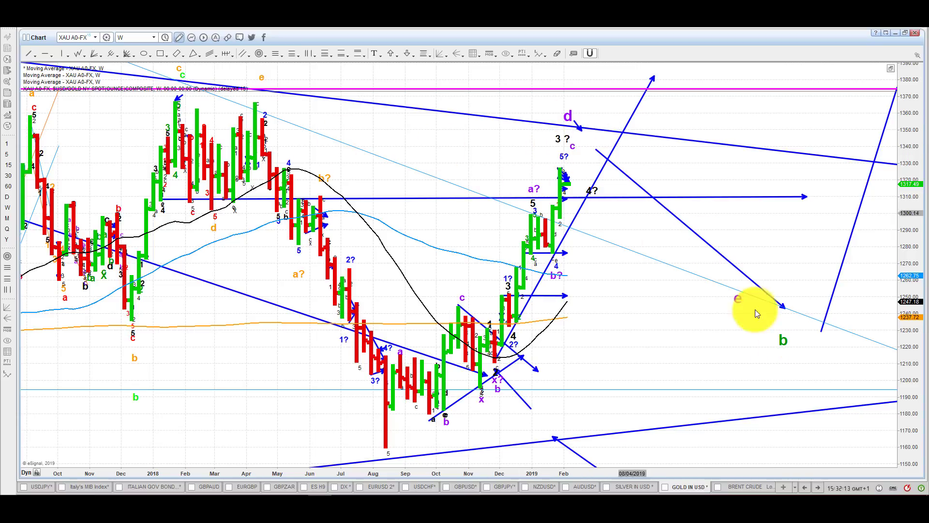
Step: Move the green b label to sit just below the December low
{"action": "left_click_drag", "start_coordinate": [779, 345], "coordinate": [508, 414]}
{"action": "left_click", "coordinate": [601, 350]}
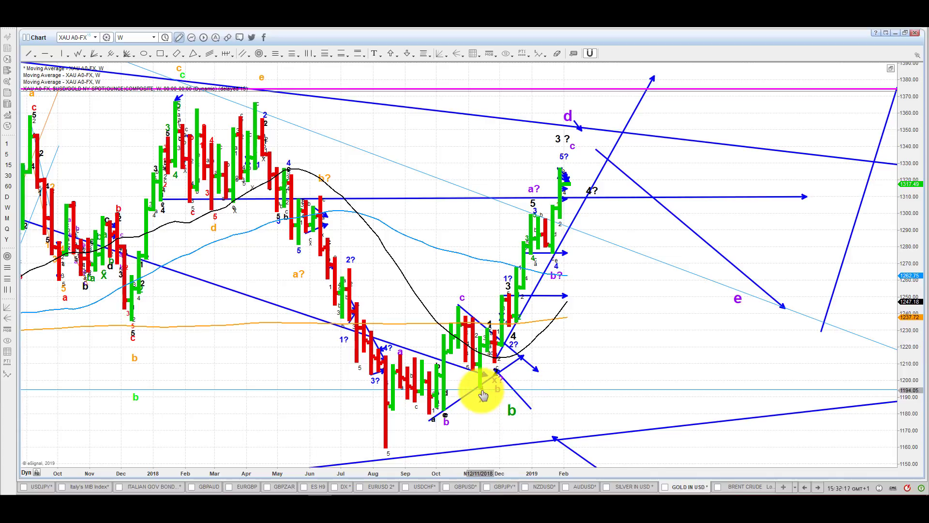
{"action": "left_click_drag", "start_coordinate": [508, 409], "coordinate": [507, 418]}
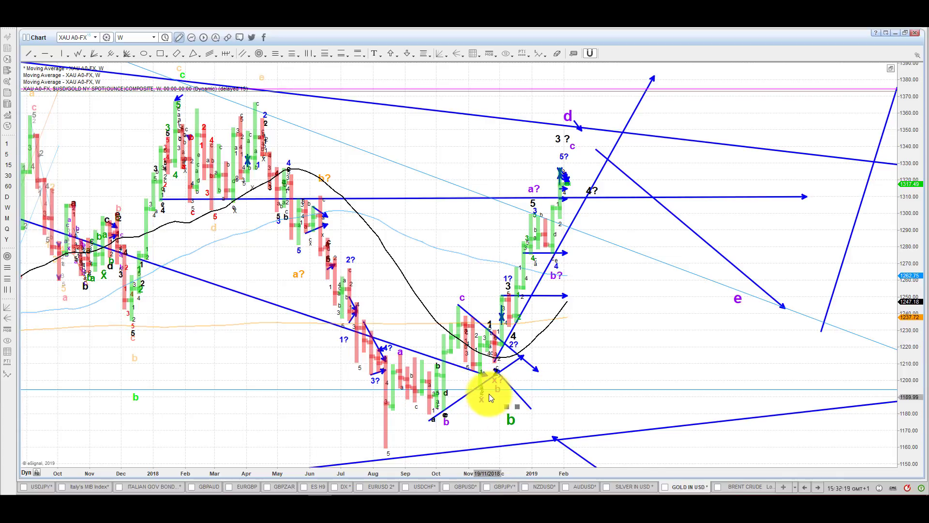
{"action": "left_click", "coordinate": [476, 424]}
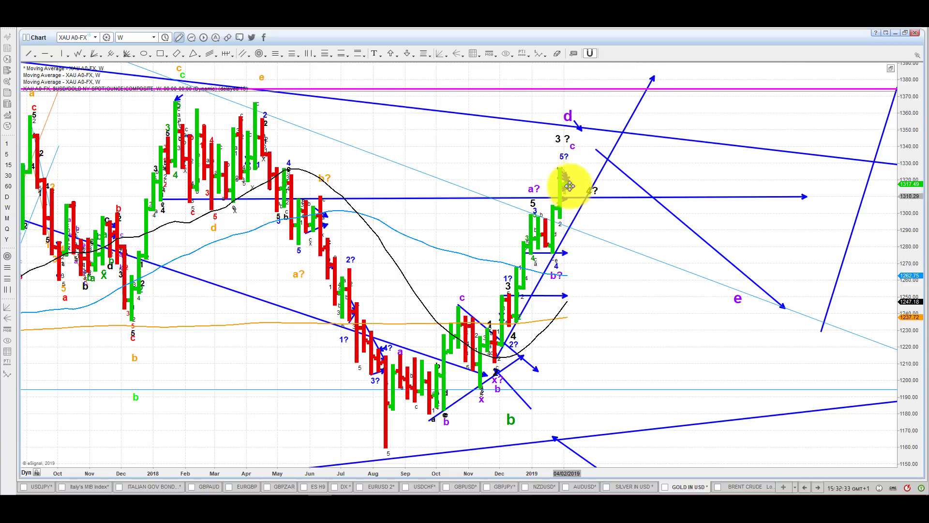
Step: Shift the 4? label up and to the right
{"action": "left_click", "coordinate": [563, 141]}
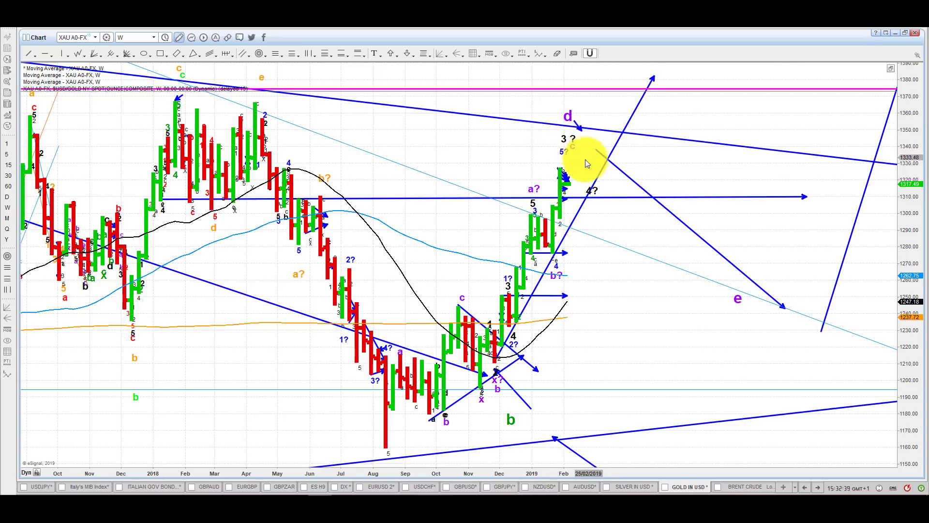
{"action": "left_click", "coordinate": [599, 192]}
{"action": "left_click_drag", "start_coordinate": [600, 193], "coordinate": [613, 182]}
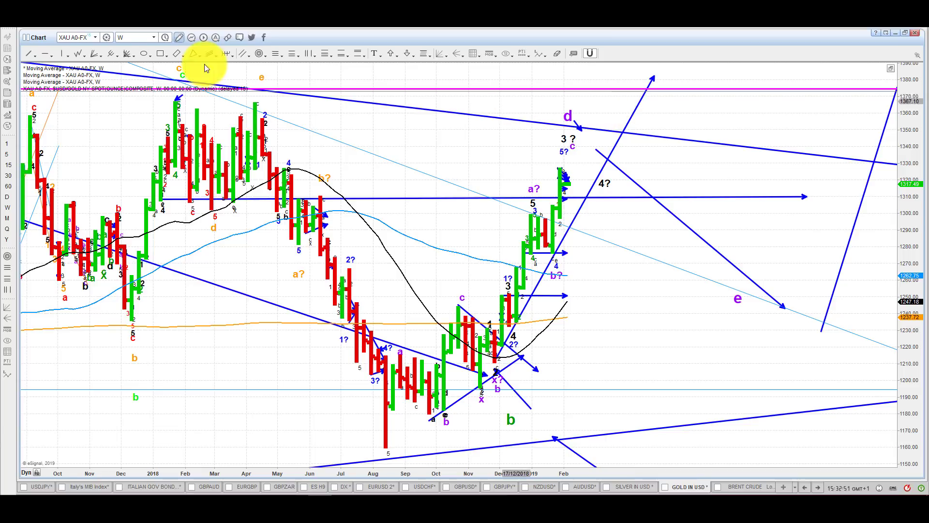
Step: Draw a blue zigzag of lines swinging between about 1310 and 1375 right of the latest bars
{"action": "left_click", "coordinate": [31, 53]}
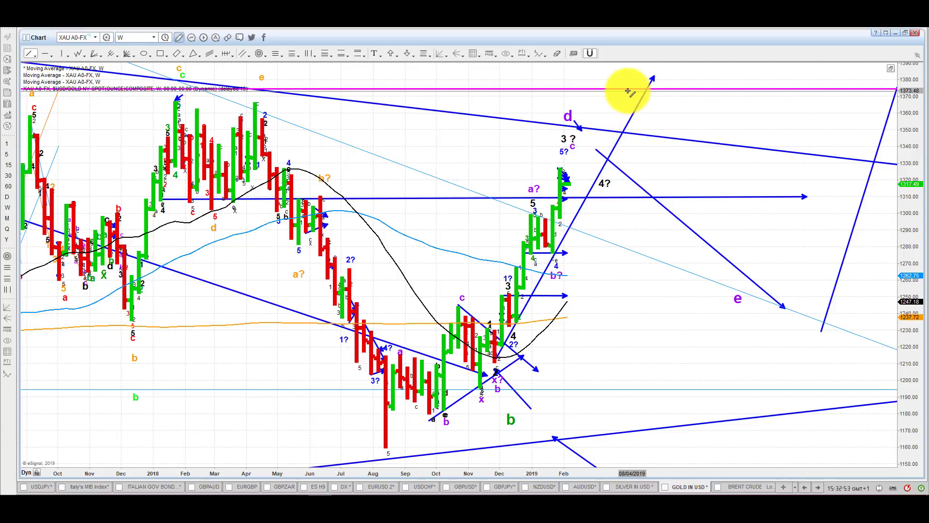
{"action": "left_click_drag", "start_coordinate": [602, 168], "coordinate": [638, 97]}
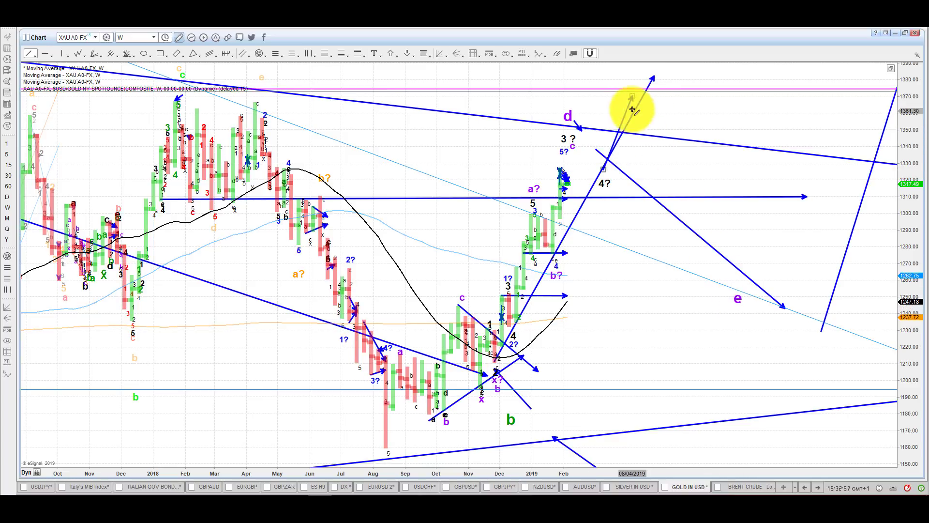
{"action": "mouse_move", "coordinate": [632, 98]}
{"action": "left_mouse_down"}
{"action": "mouse_move", "coordinate": [661, 196]}
{"action": "mouse_move", "coordinate": [697, 87]}
{"action": "mouse_move", "coordinate": [719, 189]}
{"action": "left_mouse_up"}
{"action": "mouse_move", "coordinate": [727, 196]}
{"action": "left_mouse_down"}
{"action": "mouse_move", "coordinate": [736, 100]}
{"action": "mouse_move", "coordinate": [748, 183]}
{"action": "left_mouse_up"}
{"action": "key", "text": "Escape"}
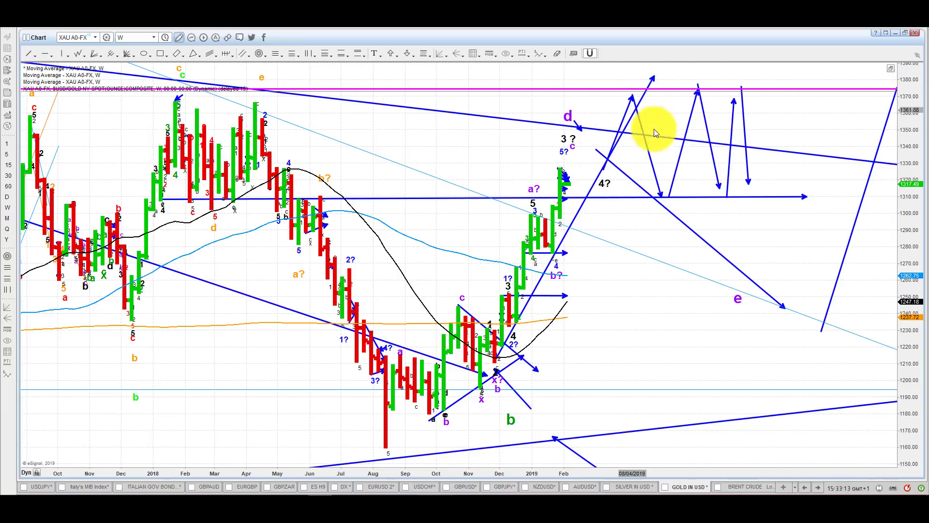
{"action": "left_click", "coordinate": [751, 174]}
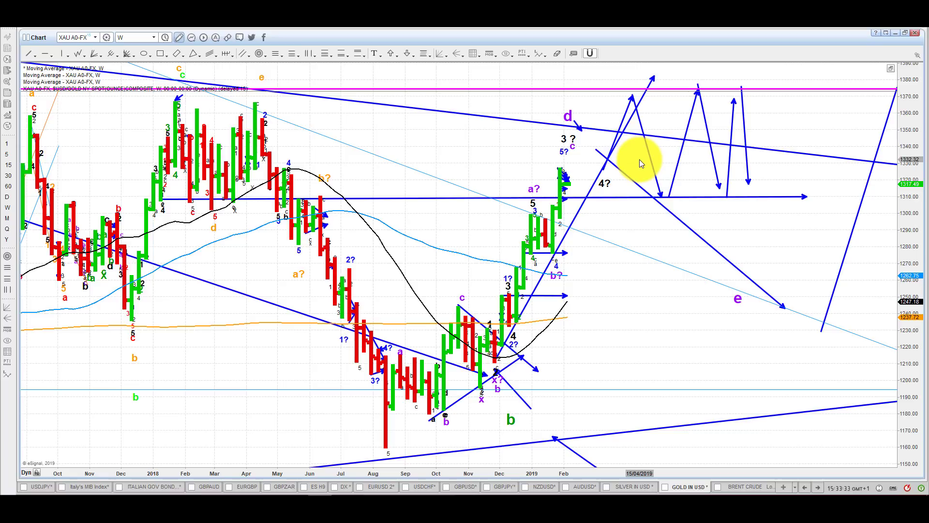
{"action": "left_click", "coordinate": [735, 293]}
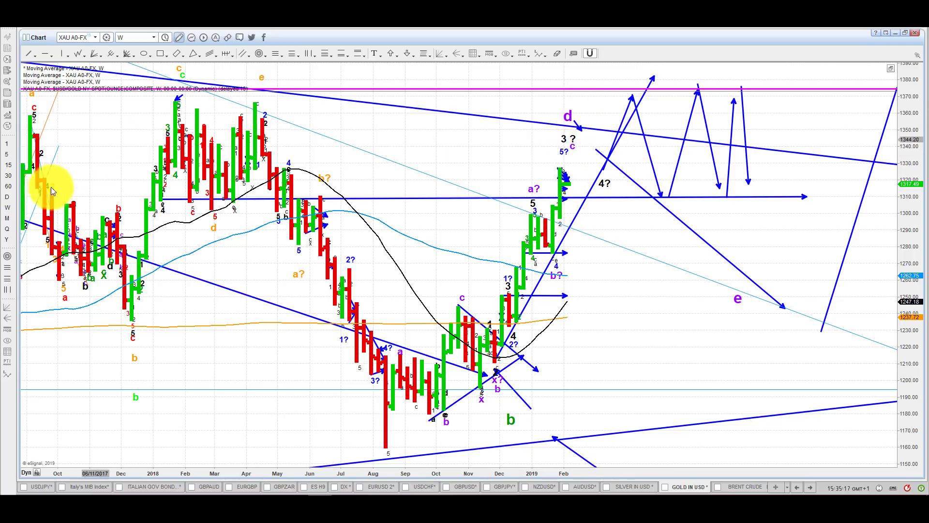
Step: Change the gold chart's interval from weekly to daily (D) bars
{"action": "left_click", "coordinate": [7, 197]}
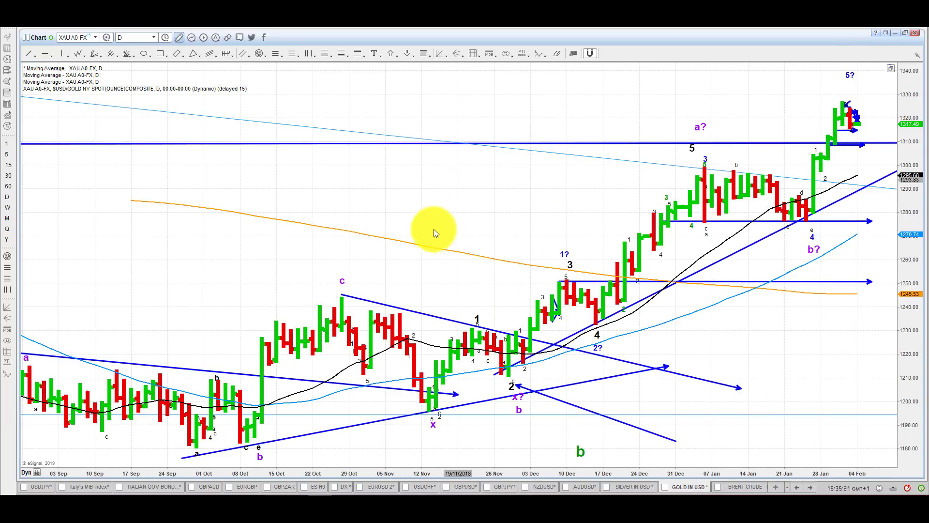
Step: Pan the daily gold chart, move the 5? label right, and switch to 60-minute bars
{"action": "left_click_drag", "start_coordinate": [480, 222], "coordinate": [346, 193]}
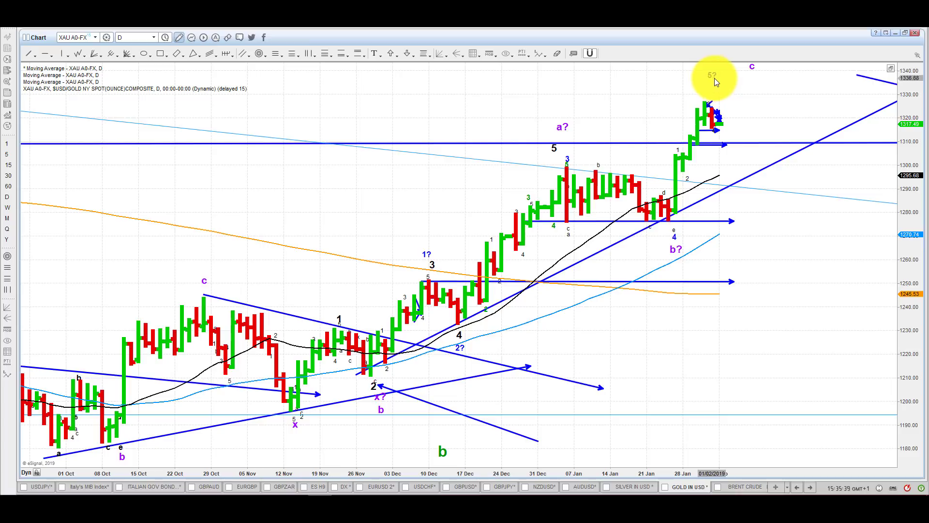
{"action": "left_click_drag", "start_coordinate": [714, 77], "coordinate": [733, 80]}
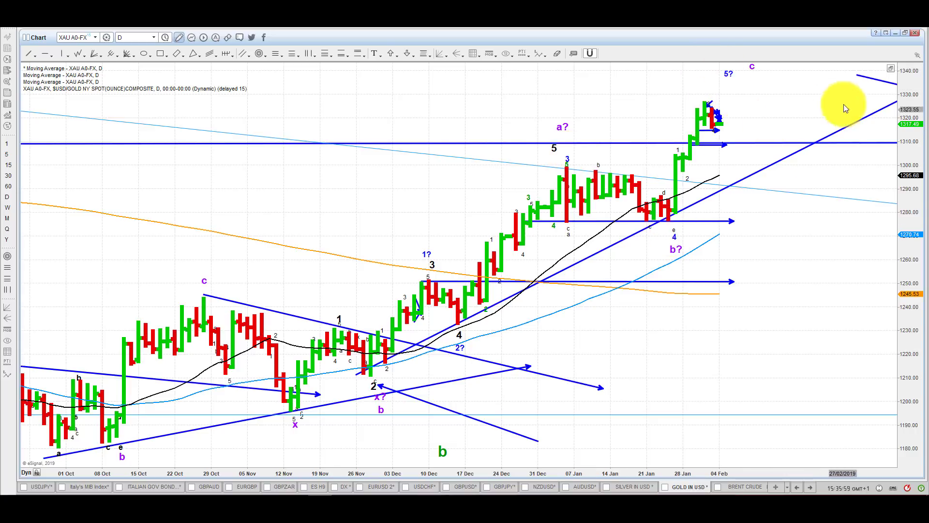
{"action": "left_click", "coordinate": [9, 185]}
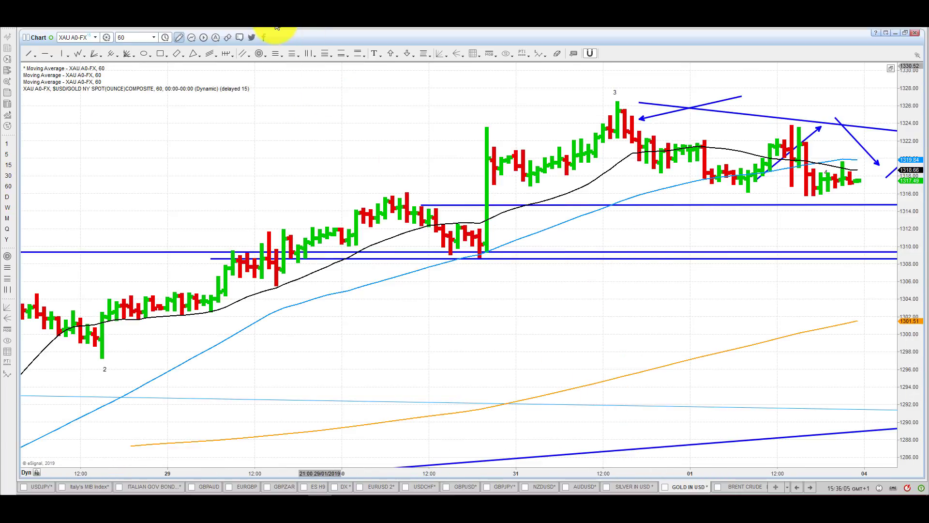
Step: Zoom the hourly gold chart out to mid-January through early February, leaving space after the latest bars
{"action": "key", "text": "Down"}
{"action": "key", "text": "Down"}
{"action": "key", "text": "Down"}
{"action": "key", "text": "Down"}
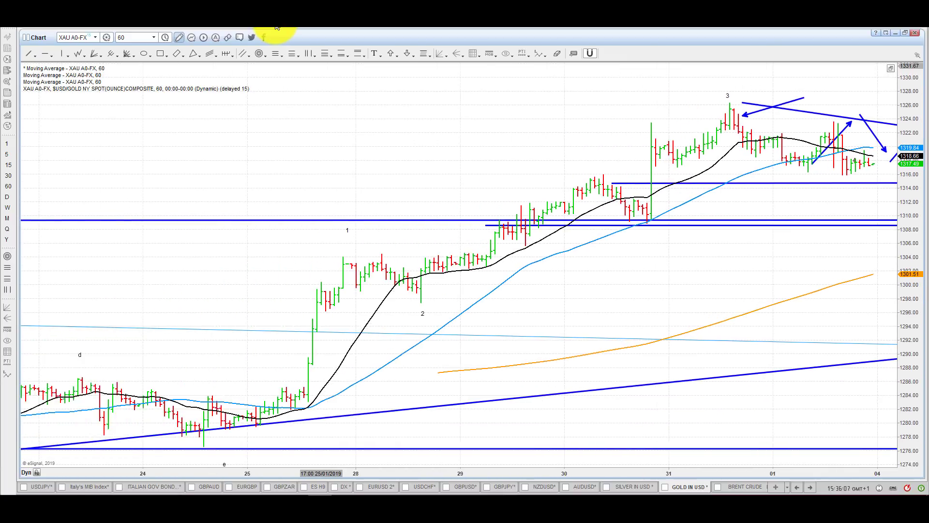
{"action": "key", "text": "Down"}
{"action": "key", "text": "Down"}
{"action": "key", "text": "Down"}
{"action": "key", "text": "Down"}
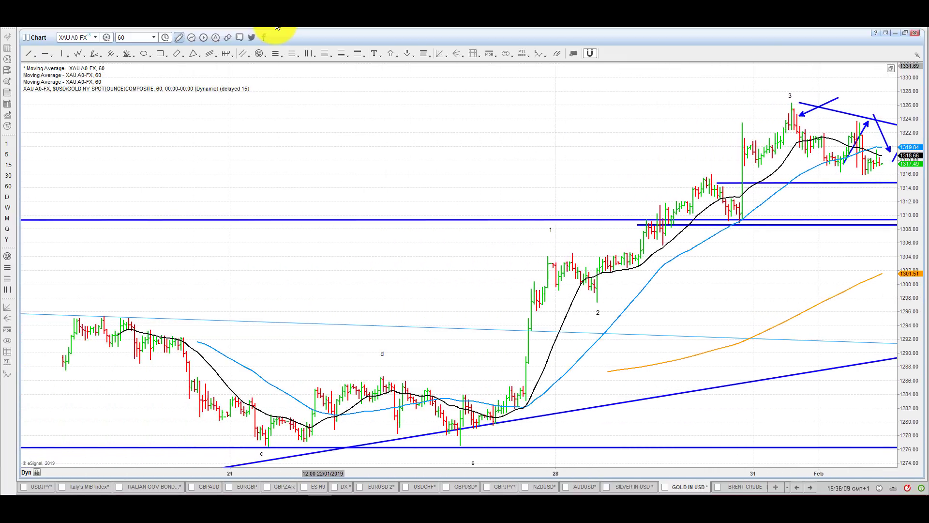
{"action": "key", "text": "Down"}
{"action": "key", "text": "Down"}
{"action": "key", "text": "Down"}
{"action": "key", "text": "Down"}
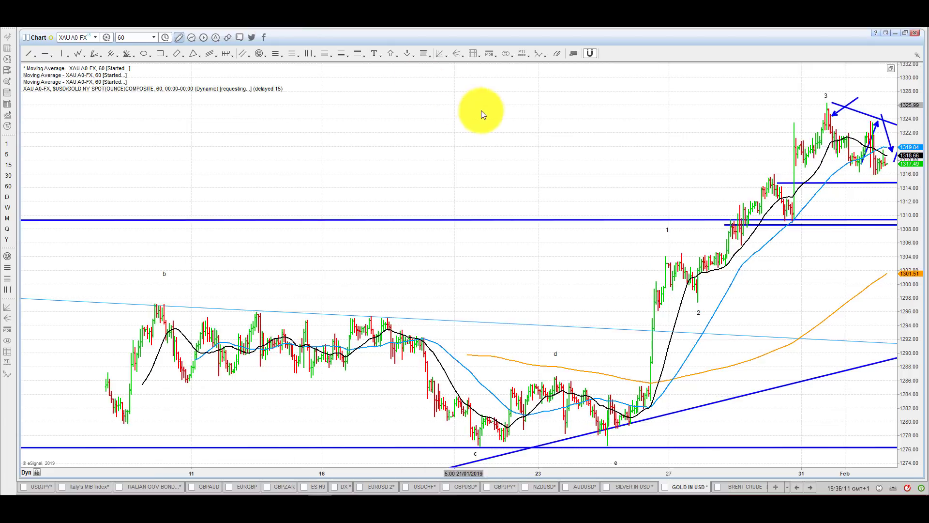
{"action": "key", "text": "Right"}
{"action": "key", "text": "Right"}
{"action": "key", "text": "Right"}
{"action": "key", "text": "Right"}
{"action": "key", "text": "Right"}
{"action": "key", "text": "Right"}
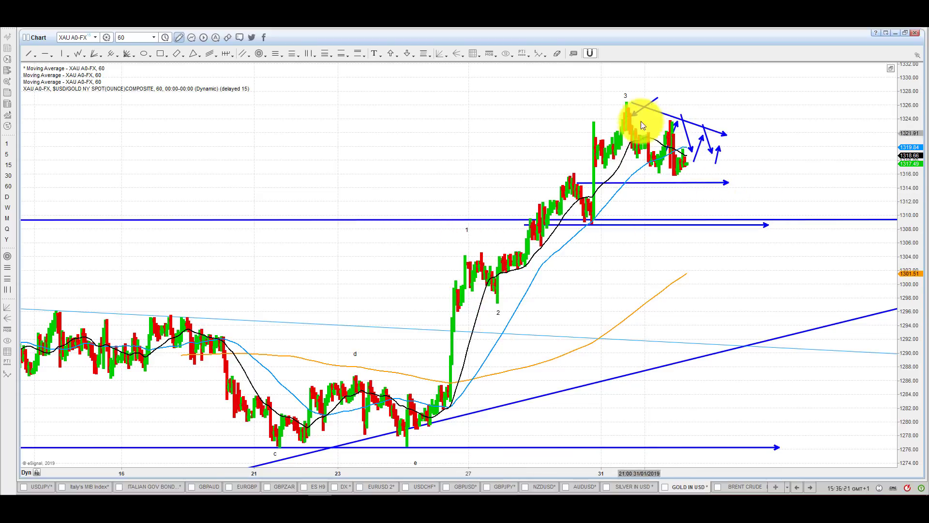
Step: Draw blue line arrows projecting a fall from the latest bars to about 1306, plus an arrow at the wave 3 peak
{"action": "mouse_move", "coordinate": [622, 97]}
{"action": "left_mouse_down"}
{"action": "mouse_move", "coordinate": [595, 111]}
{"action": "mouse_move", "coordinate": [629, 94]}
{"action": "left_mouse_up"}
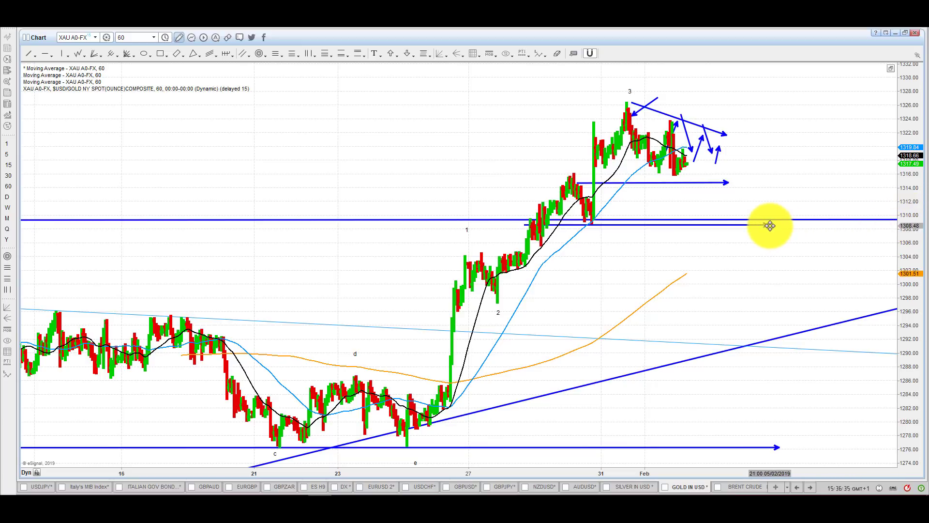
{"action": "left_click", "coordinate": [30, 53]}
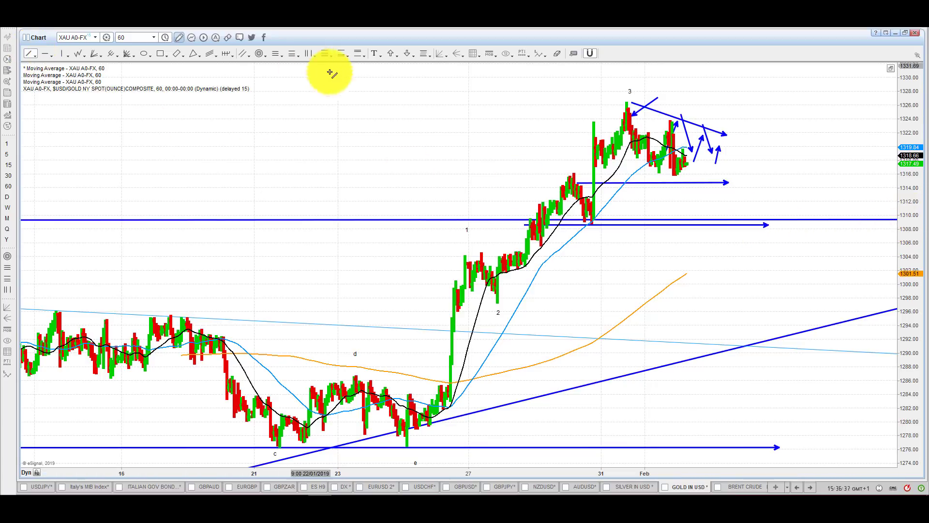
{"action": "mouse_move", "coordinate": [685, 166]}
{"action": "left_mouse_down"}
{"action": "mouse_move", "coordinate": [702, 240]}
{"action": "mouse_move", "coordinate": [767, 225]}
{"action": "left_mouse_up"}
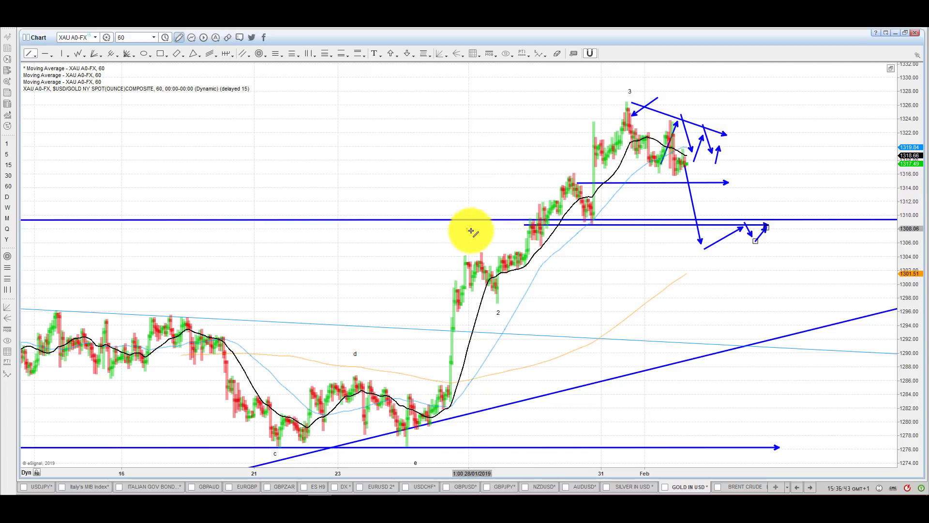
{"action": "key", "text": "Escape"}
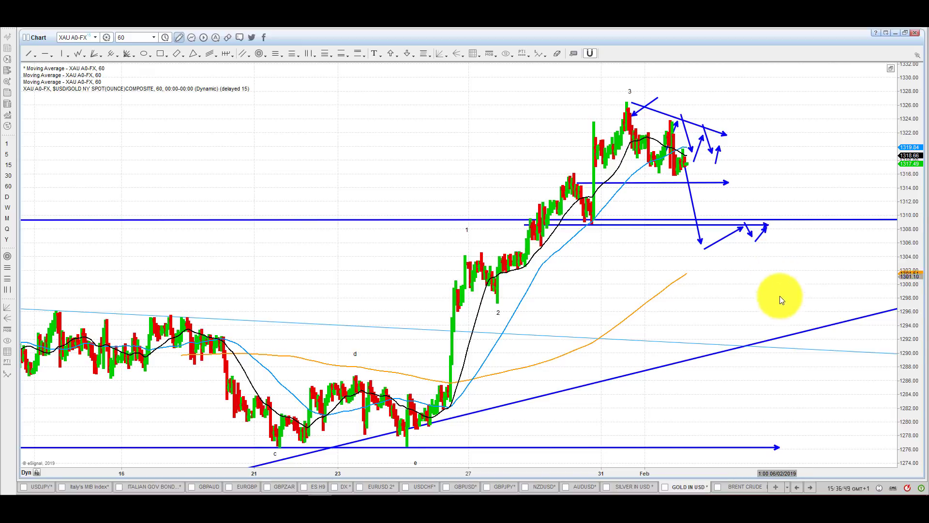
{"action": "left_click", "coordinate": [29, 53]}
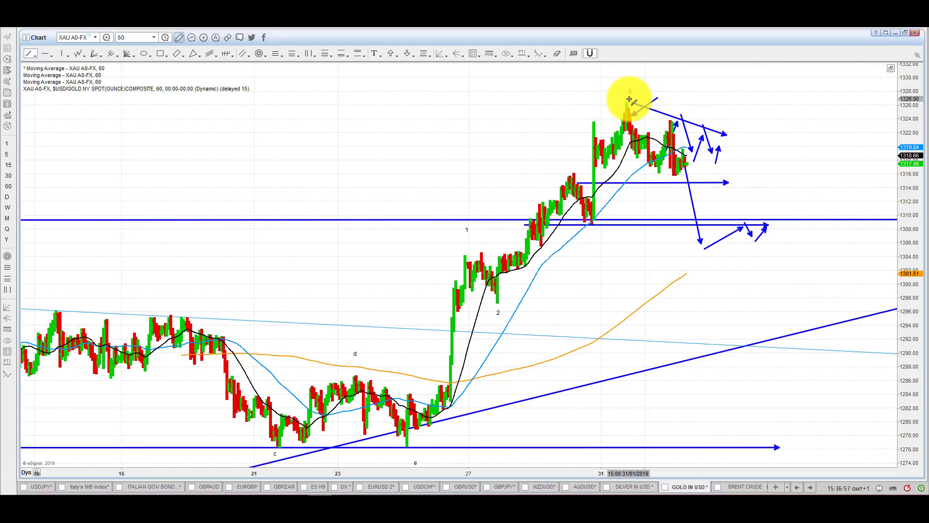
{"action": "left_click_drag", "start_coordinate": [629, 99], "coordinate": [631, 115]}
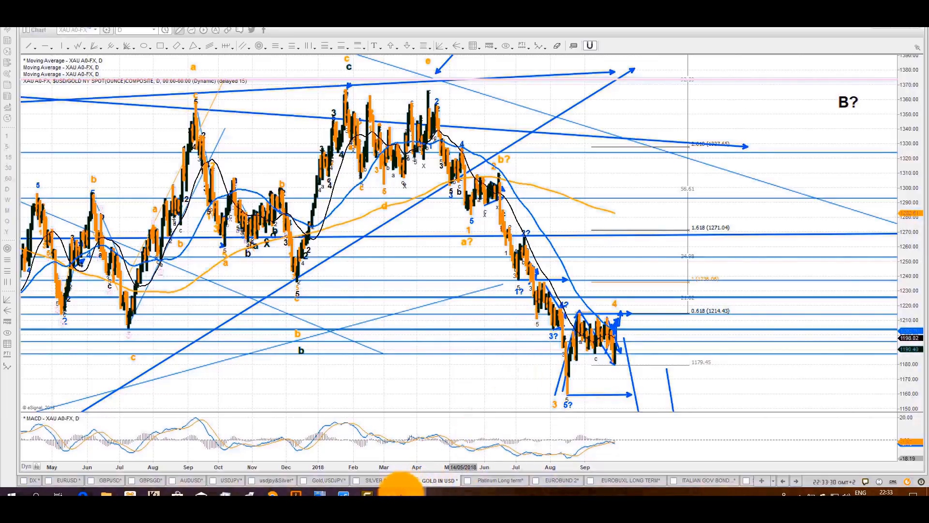
Step: Switch from eSignal to the Firefox window showing the WaveMastery home page
{"action": "left_click", "coordinate": [391, 484]}
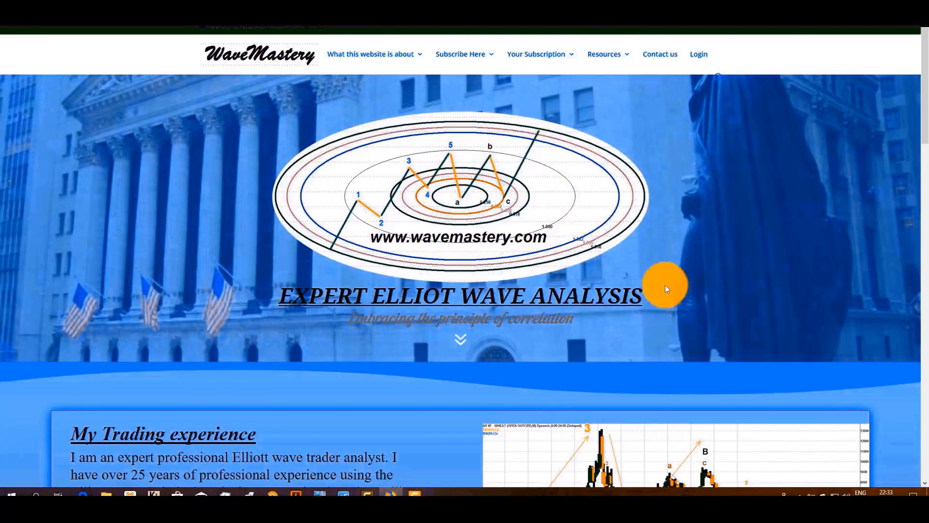
Step: Scroll down to the pricing table and choose 'Subscribe Here' under the Daily Videos plan
{"action": "scroll", "coordinate": [695, 255], "scroll_direction": "down", "scroll_amount": 5}
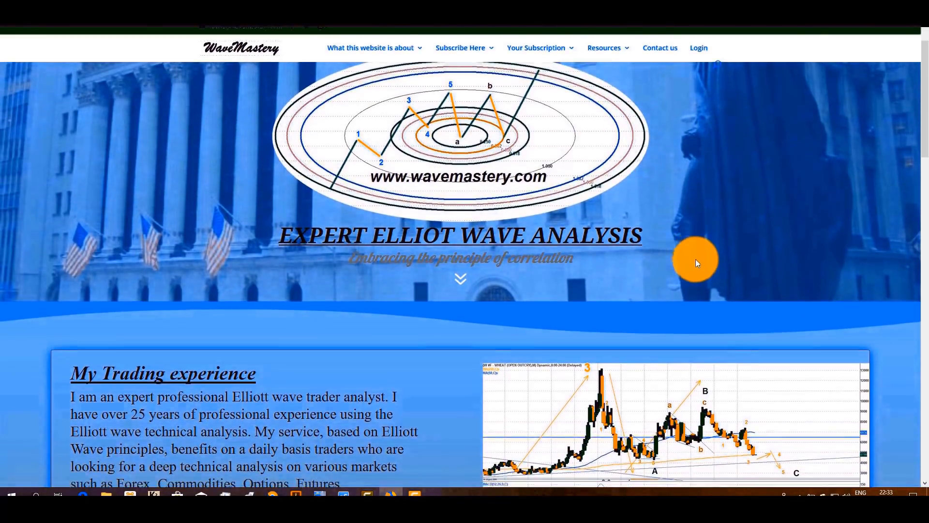
{"action": "scroll", "coordinate": [652, 246], "scroll_direction": "down", "scroll_amount": 7}
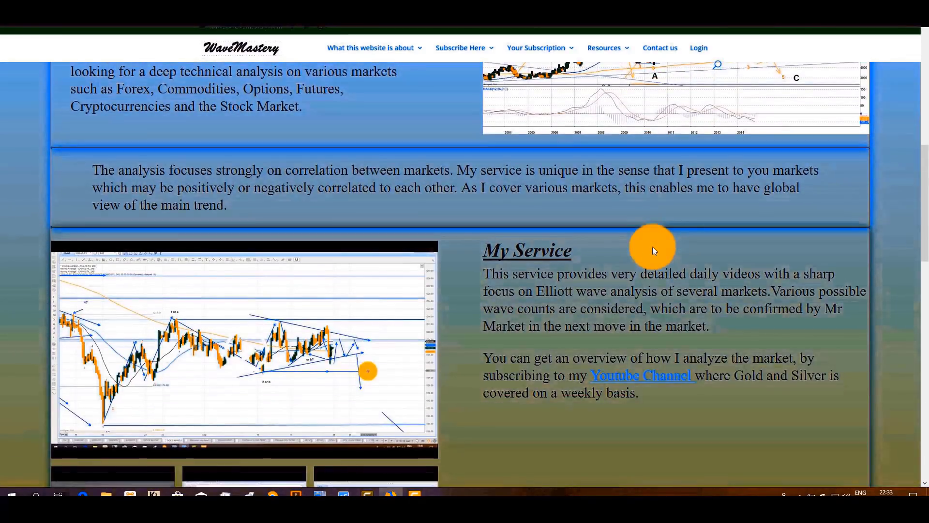
{"action": "scroll", "coordinate": [652, 249], "scroll_direction": "down", "scroll_amount": 7}
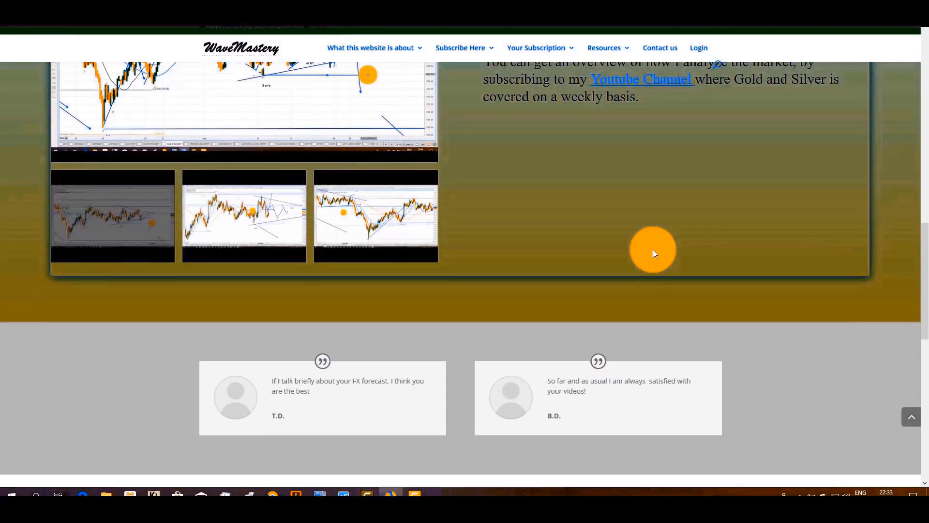
{"action": "scroll", "coordinate": [652, 251], "scroll_direction": "down", "scroll_amount": 2}
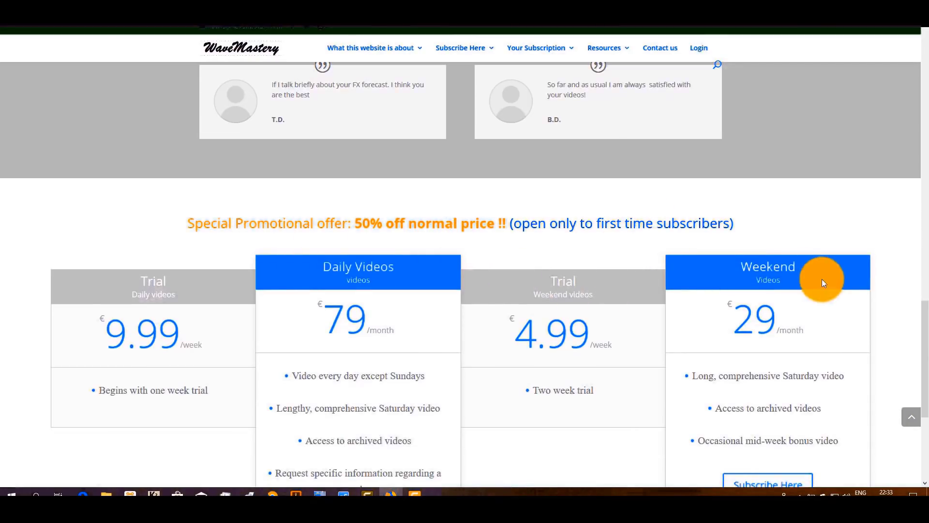
{"action": "scroll", "coordinate": [822, 281], "scroll_direction": "down", "scroll_amount": 2}
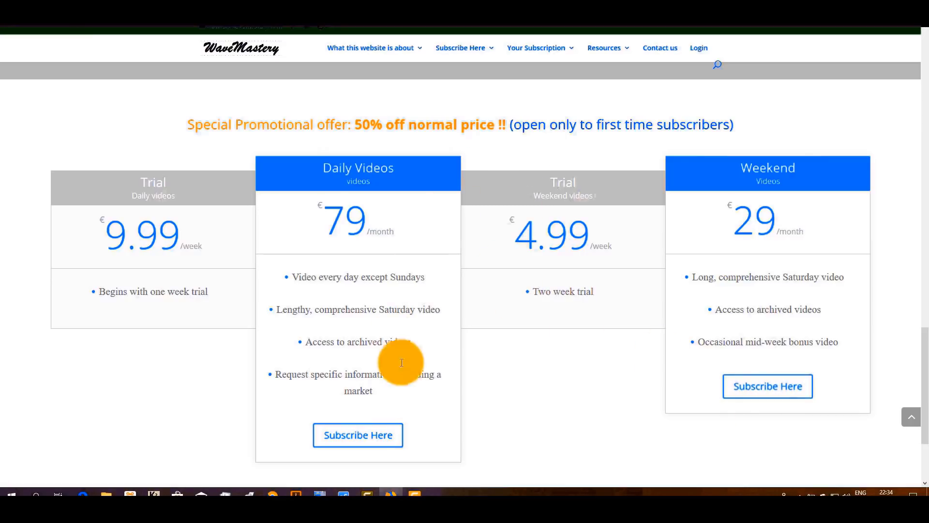
{"action": "left_click", "coordinate": [374, 435]}
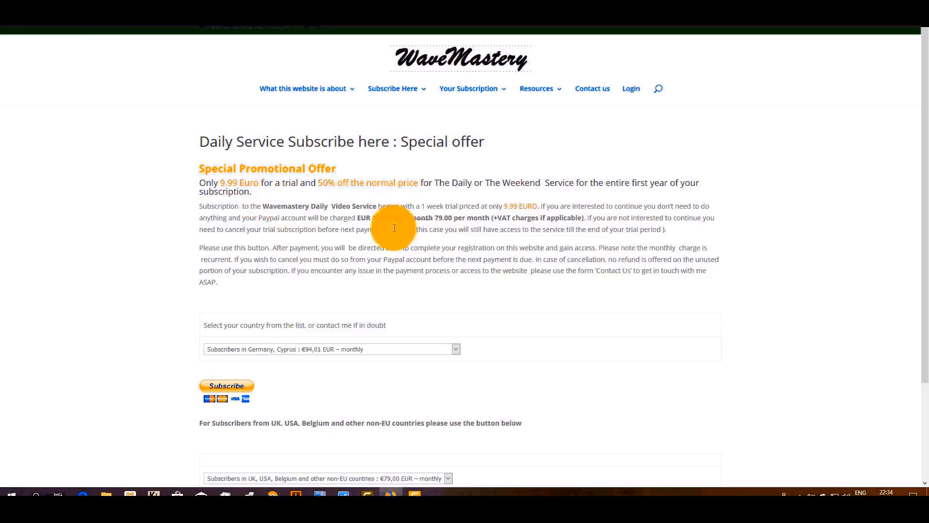
Step: Leave Germany as the subscriber country and start the non-EU PayPal subscription for the daily service
{"action": "left_click", "coordinate": [455, 350]}
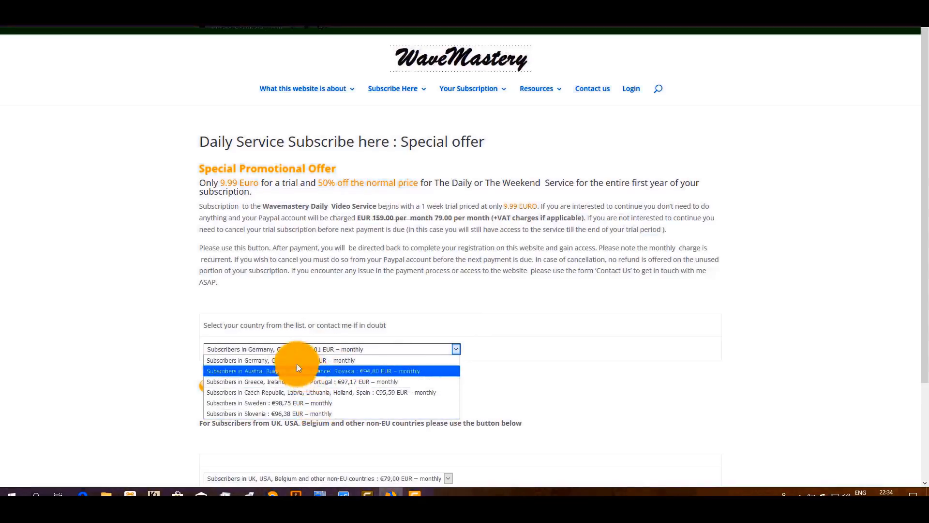
{"action": "left_click", "coordinate": [495, 347]}
{"action": "scroll", "coordinate": [495, 348], "scroll_direction": "down", "scroll_amount": 3}
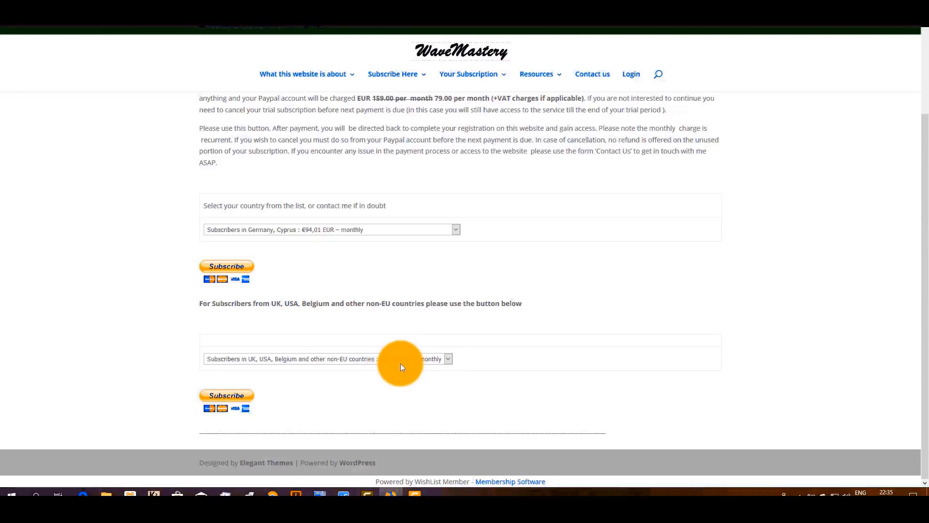
{"action": "left_click", "coordinate": [231, 397]}
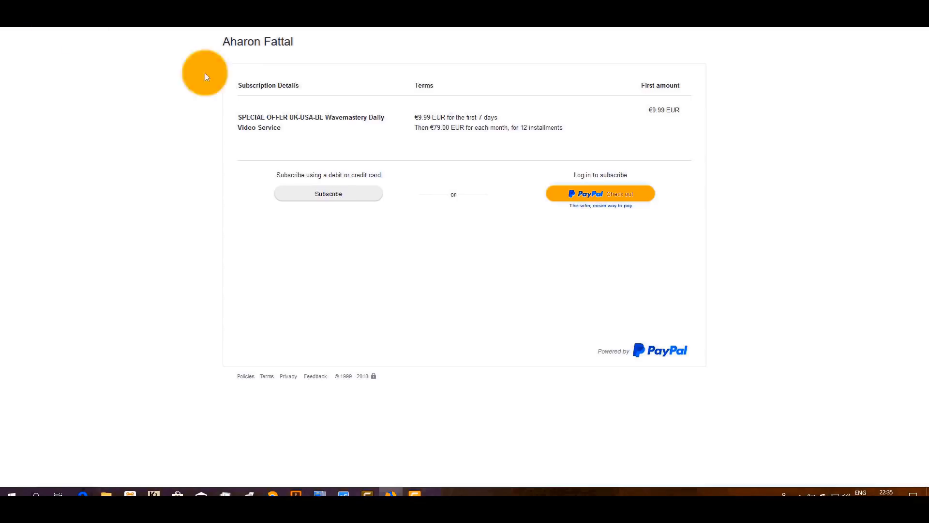
Step: After reviewing the €9.99 trial and €79.00 monthly PayPal terms, return to the WaveMastery homepage
{"action": "key", "text": "alt+Left"}
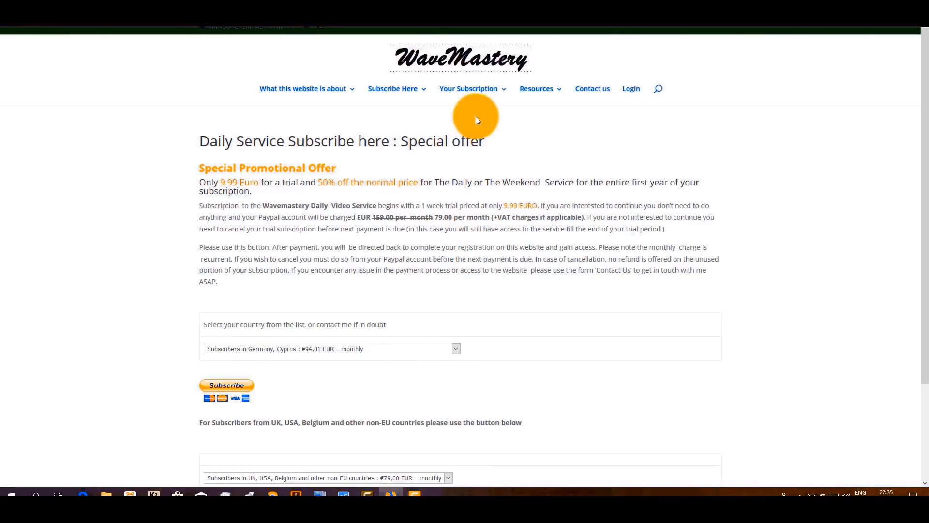
{"action": "left_click", "coordinate": [445, 64]}
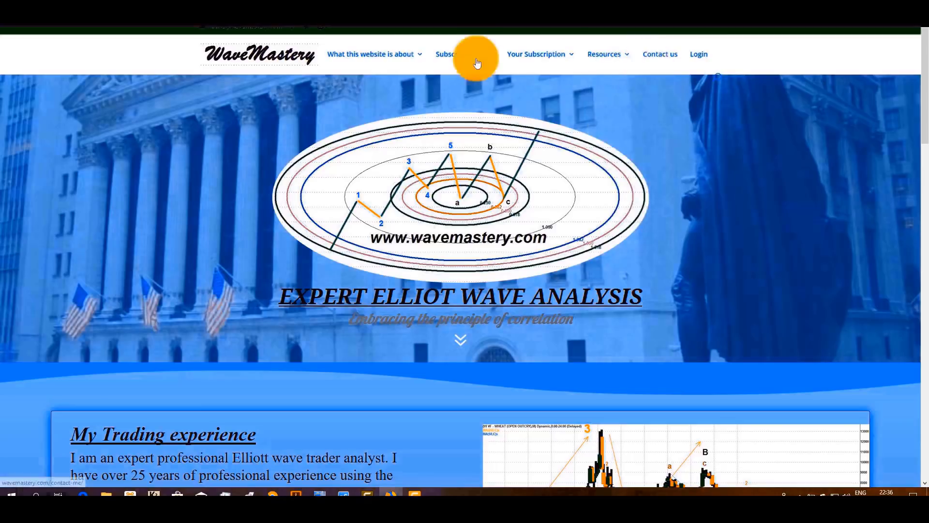
{"action": "mouse_move", "coordinate": [365, 62]}
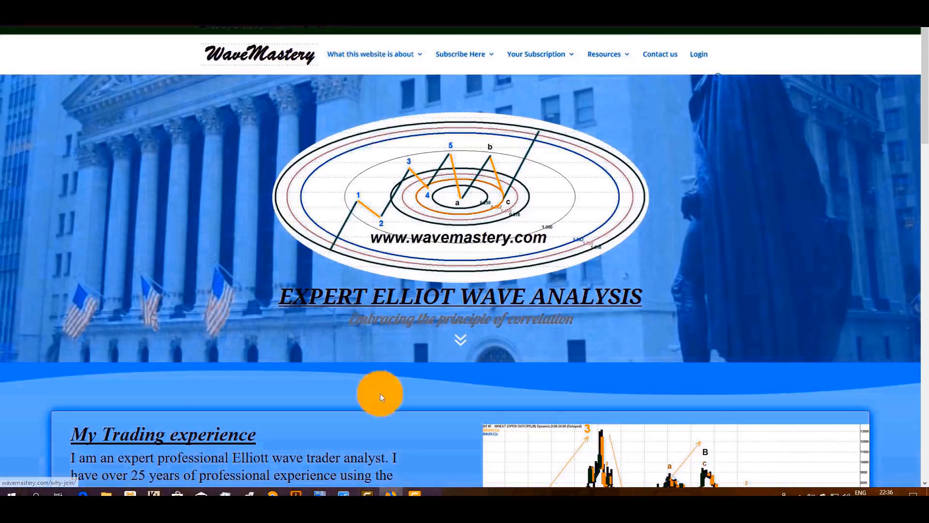
{"action": "scroll", "coordinate": [621, 341], "scroll_direction": "down", "scroll_amount": 3}
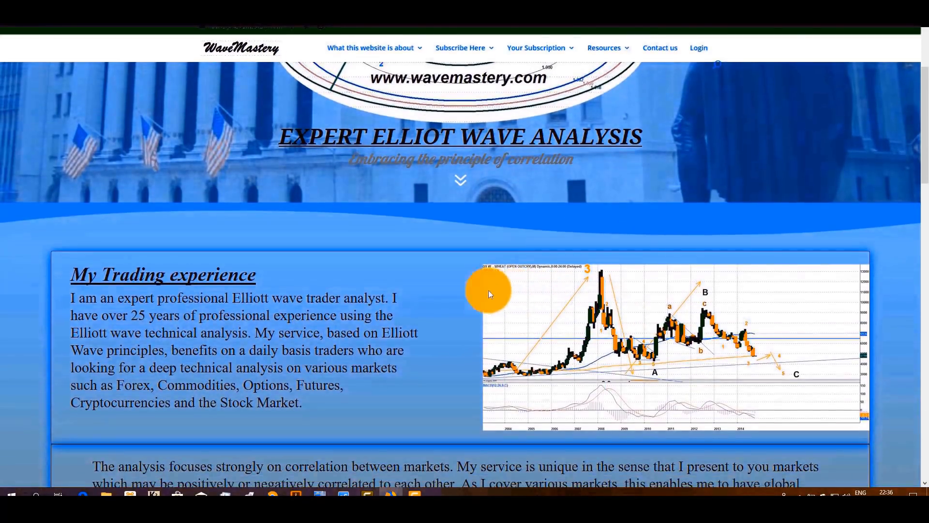
{"action": "scroll", "coordinate": [487, 290], "scroll_direction": "down", "scroll_amount": 3}
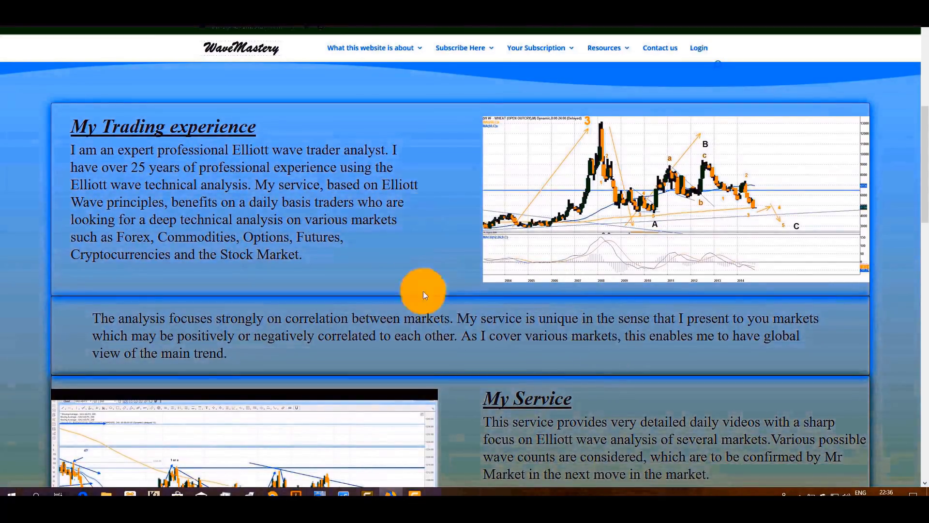
{"action": "scroll", "coordinate": [586, 315], "scroll_direction": "down", "scroll_amount": 4}
{"action": "scroll", "coordinate": [532, 308], "scroll_direction": "down", "scroll_amount": 3}
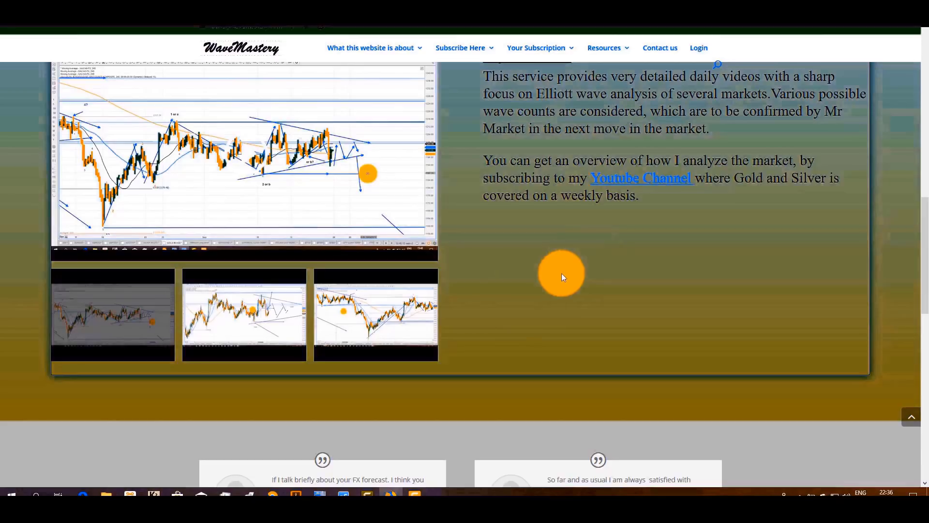
{"action": "scroll", "coordinate": [602, 269], "scroll_direction": "up", "scroll_amount": 8}
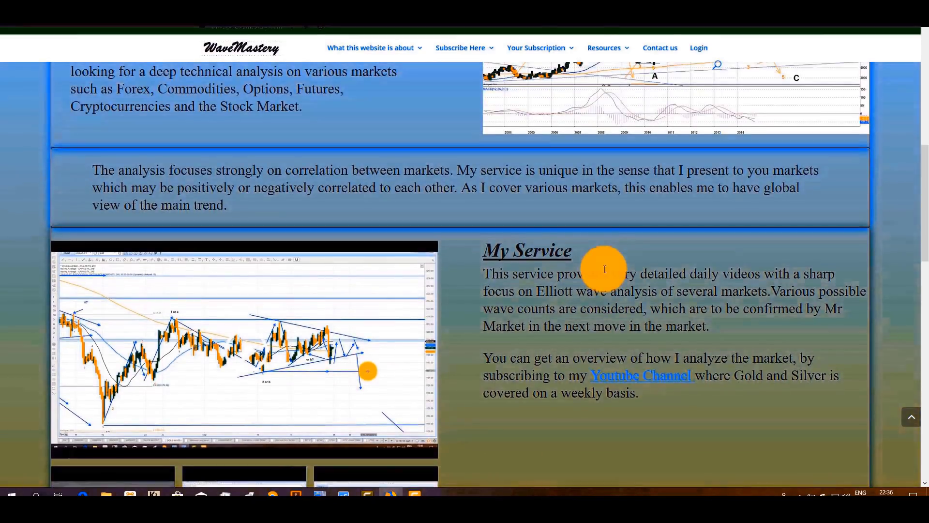
{"action": "scroll", "coordinate": [603, 272], "scroll_direction": "up", "scroll_amount": 4}
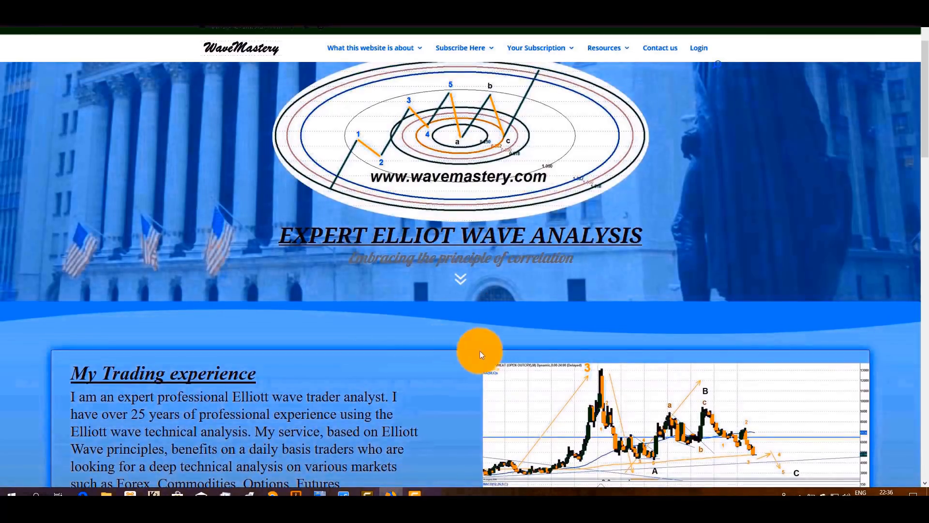
{"action": "scroll", "coordinate": [582, 299], "scroll_direction": "up", "scroll_amount": 1}
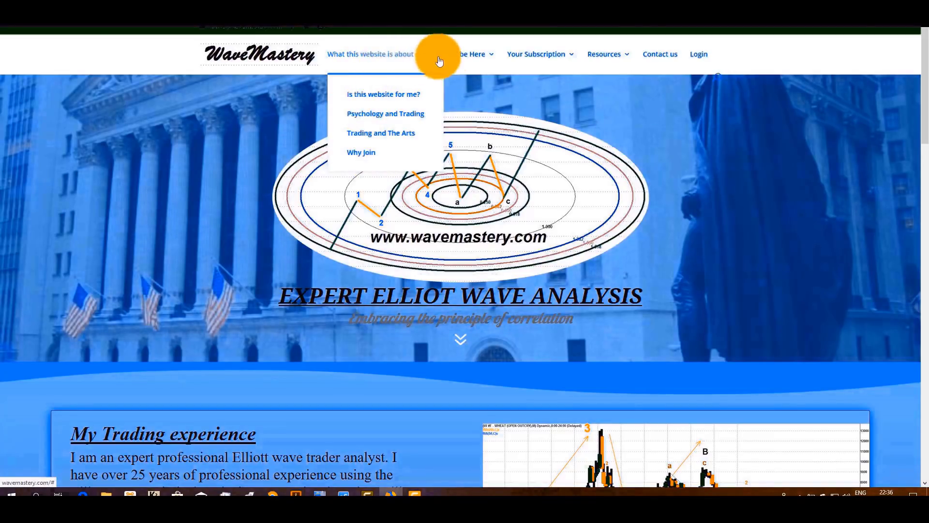
{"action": "mouse_move", "coordinate": [472, 59]}
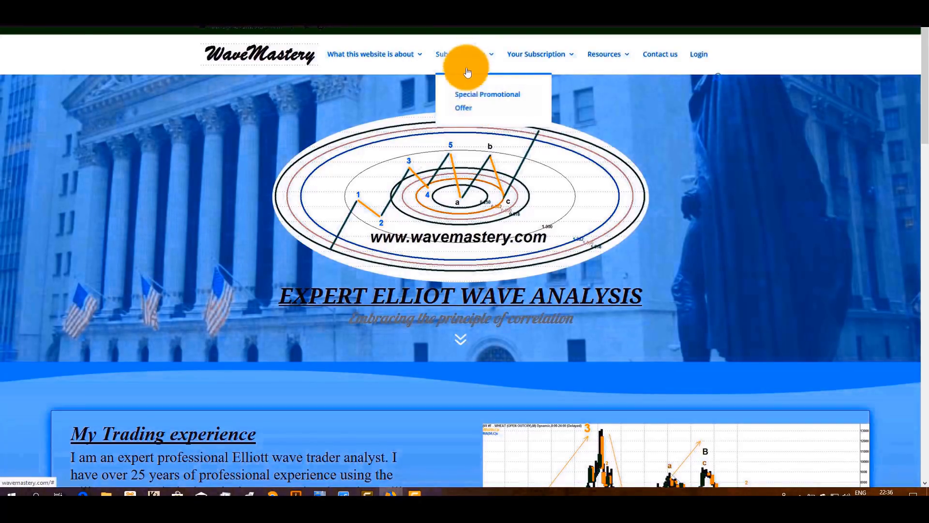
{"action": "scroll", "coordinate": [616, 301], "scroll_direction": "down", "scroll_amount": 20}
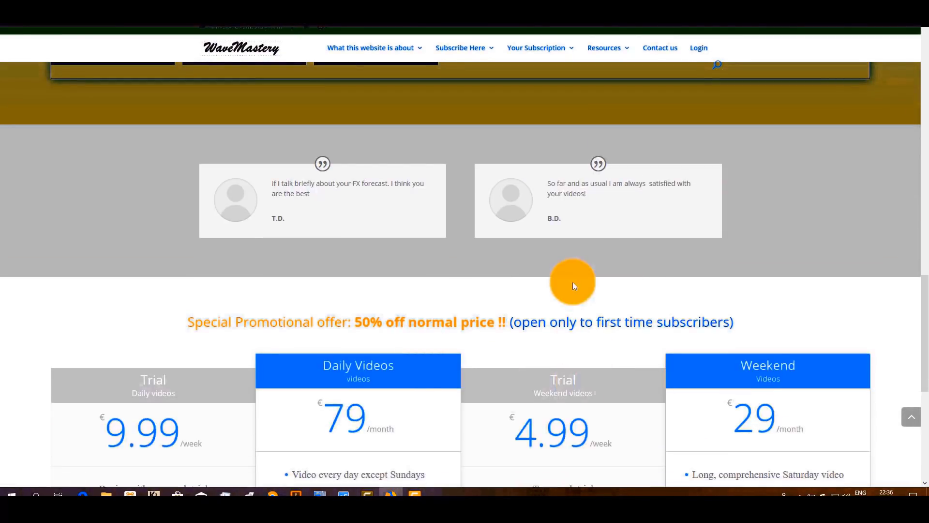
{"action": "scroll", "coordinate": [573, 281], "scroll_direction": "up", "scroll_amount": 20}
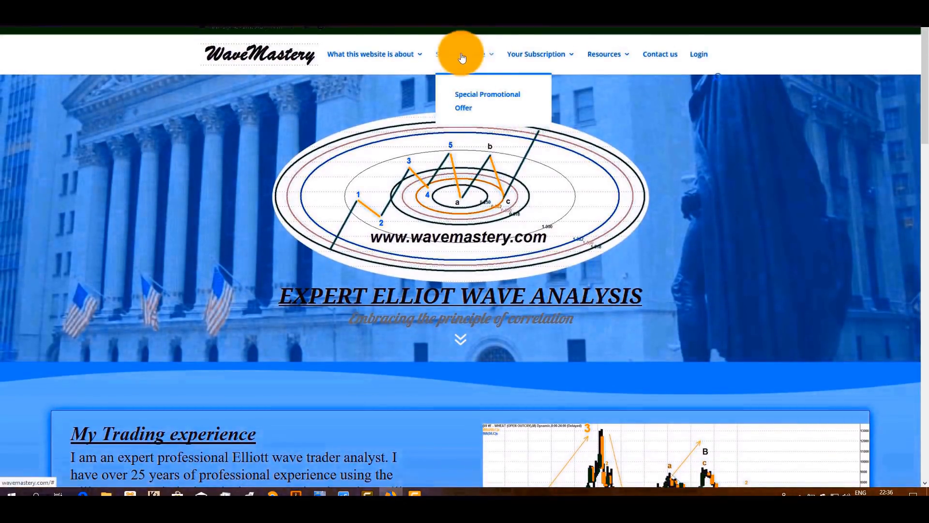
{"action": "mouse_move", "coordinate": [545, 63]}
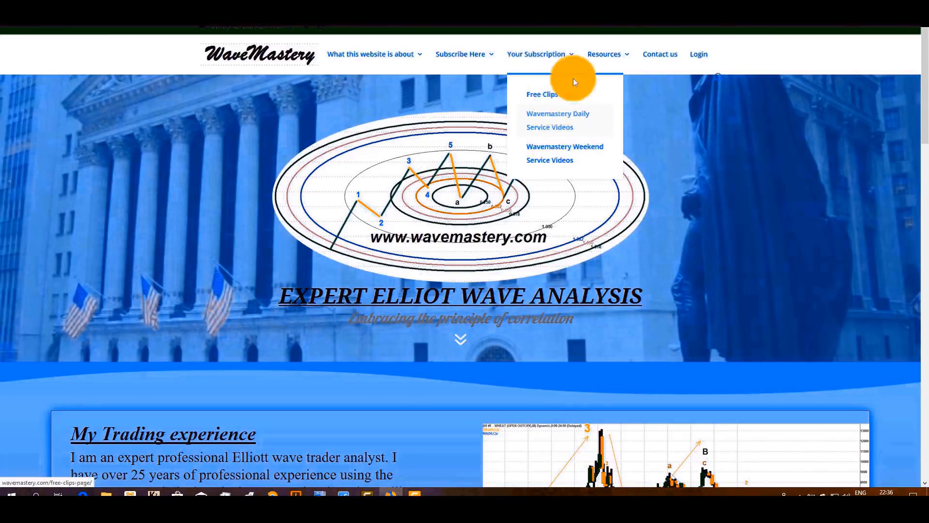
{"action": "mouse_move", "coordinate": [604, 58]}
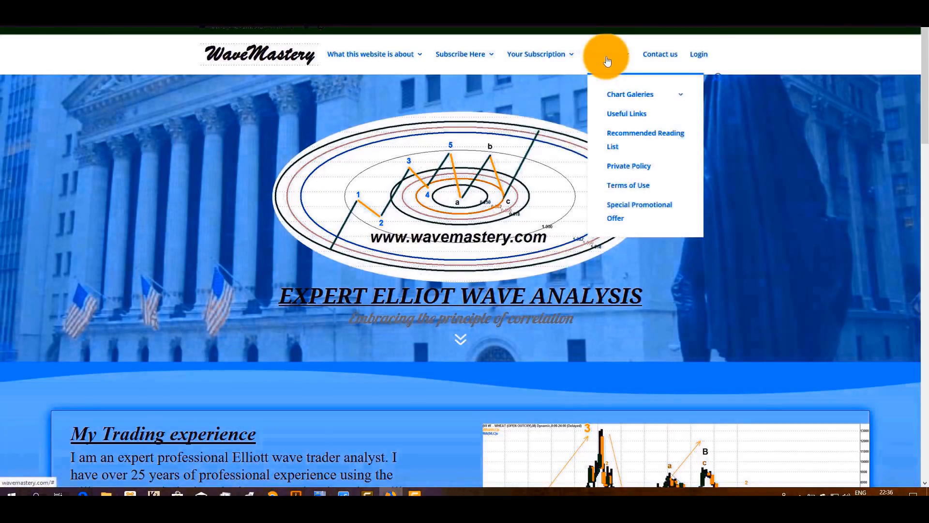
{"action": "mouse_move", "coordinate": [622, 100]}
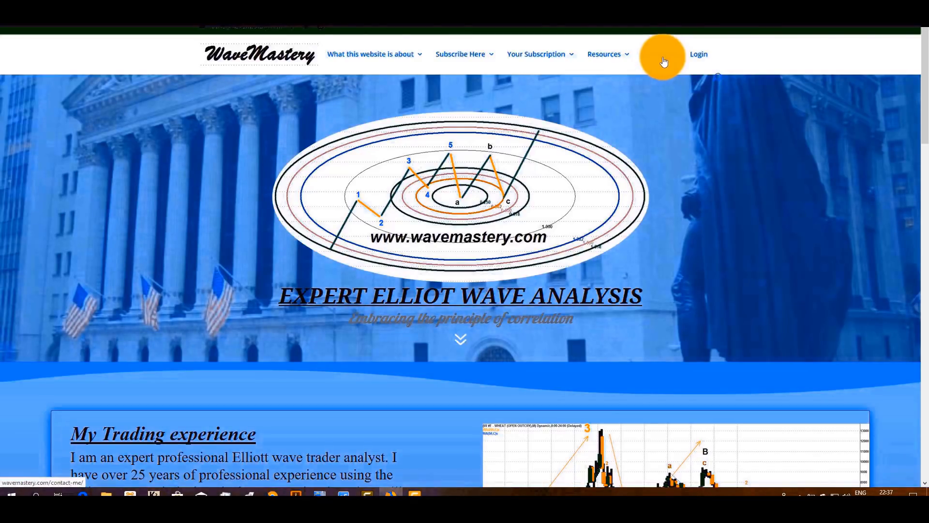
Step: Scroll through the WaveMastery homepage to the bottom and open the 'Contact us' page
{"action": "scroll", "coordinate": [660, 129], "scroll_direction": "down", "scroll_amount": 3}
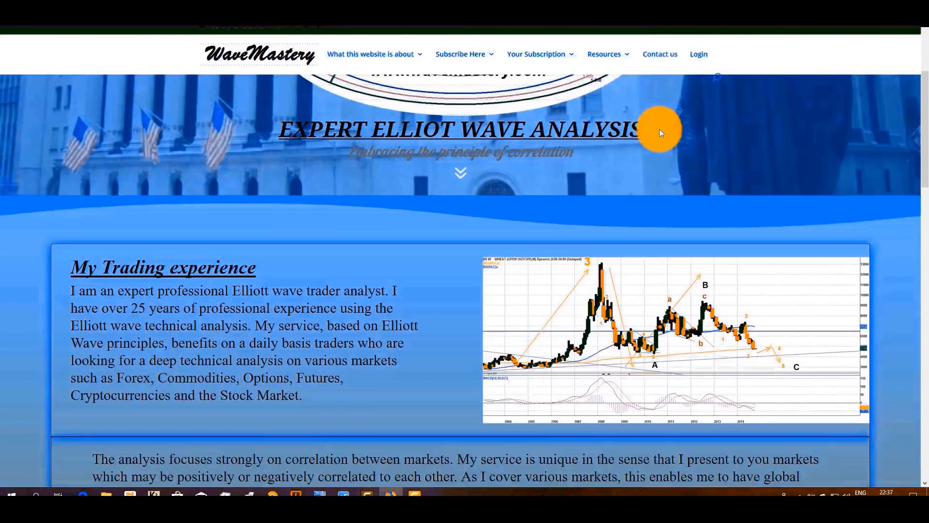
{"action": "scroll", "coordinate": [660, 131], "scroll_direction": "down", "scroll_amount": 15}
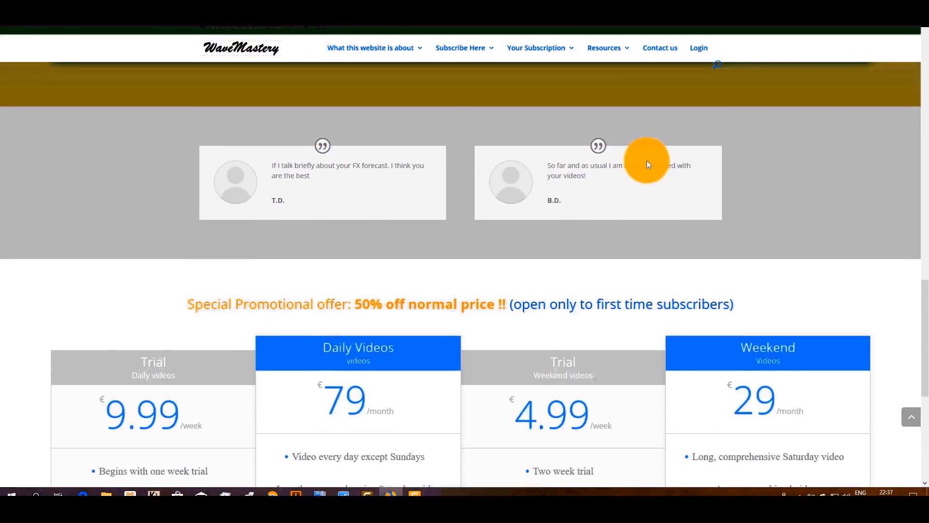
{"action": "scroll", "coordinate": [649, 164], "scroll_direction": "down", "scroll_amount": 4}
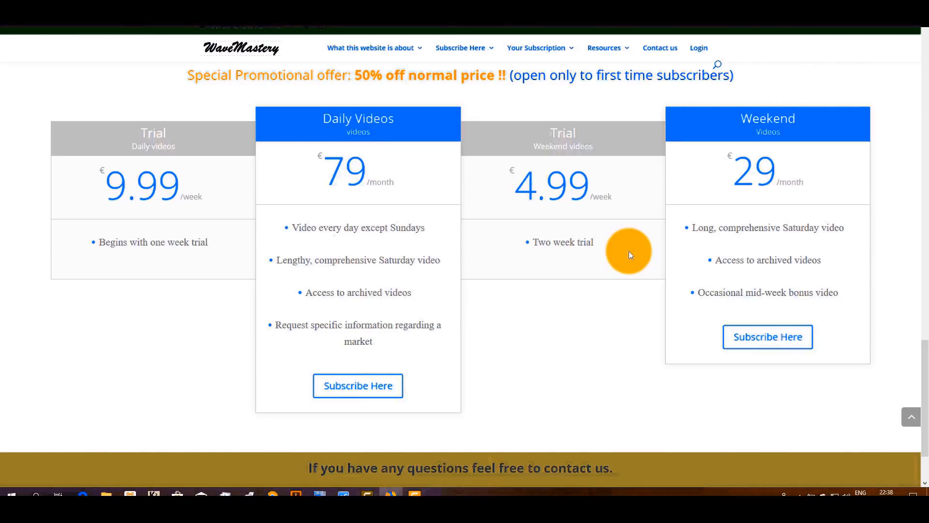
{"action": "scroll", "coordinate": [629, 251], "scroll_direction": "up", "scroll_amount": 5}
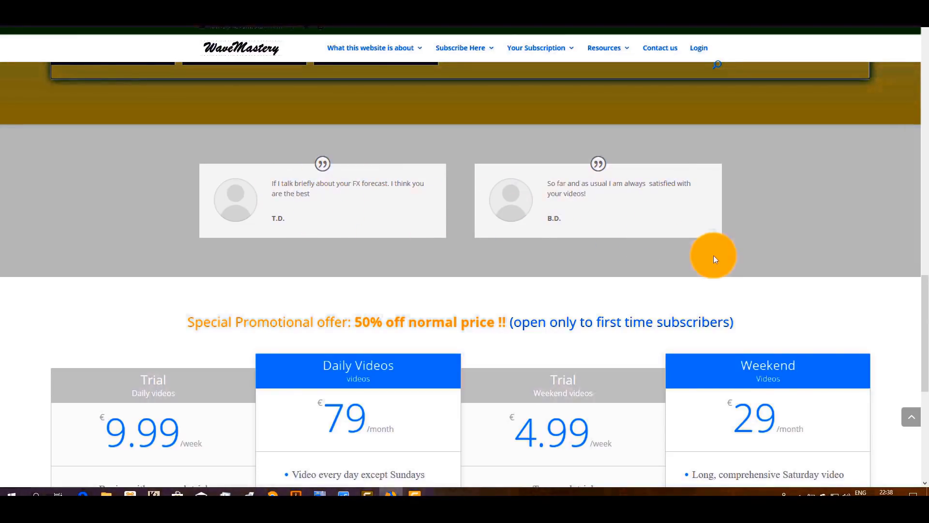
{"action": "scroll", "coordinate": [713, 255], "scroll_direction": "up", "scroll_amount": 4}
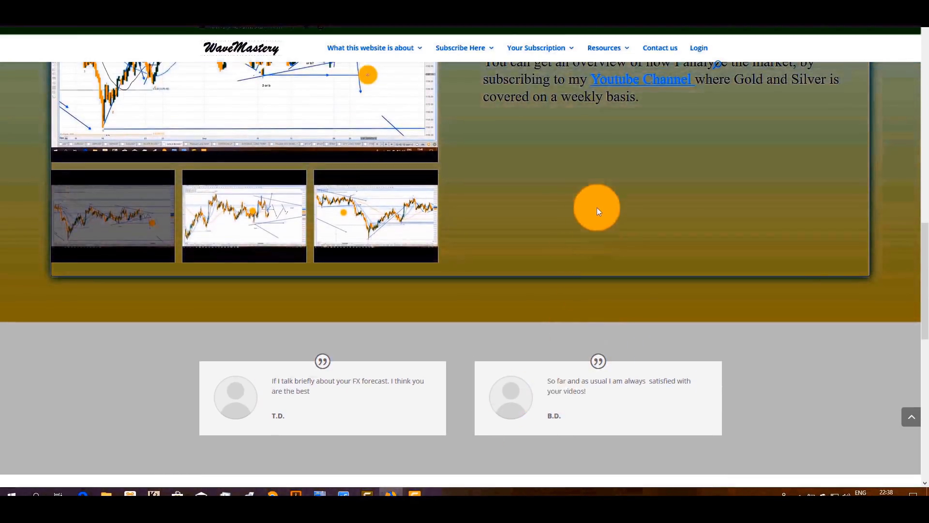
{"action": "scroll", "coordinate": [617, 203], "scroll_direction": "up", "scroll_amount": 4}
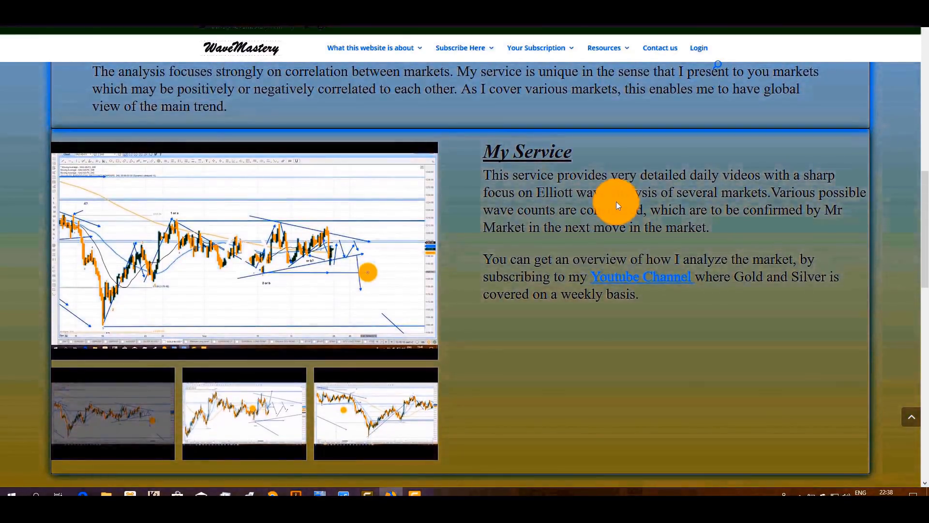
{"action": "scroll", "coordinate": [616, 203], "scroll_direction": "up", "scroll_amount": 4}
{"action": "scroll", "coordinate": [617, 201], "scroll_direction": "down", "scroll_amount": 9}
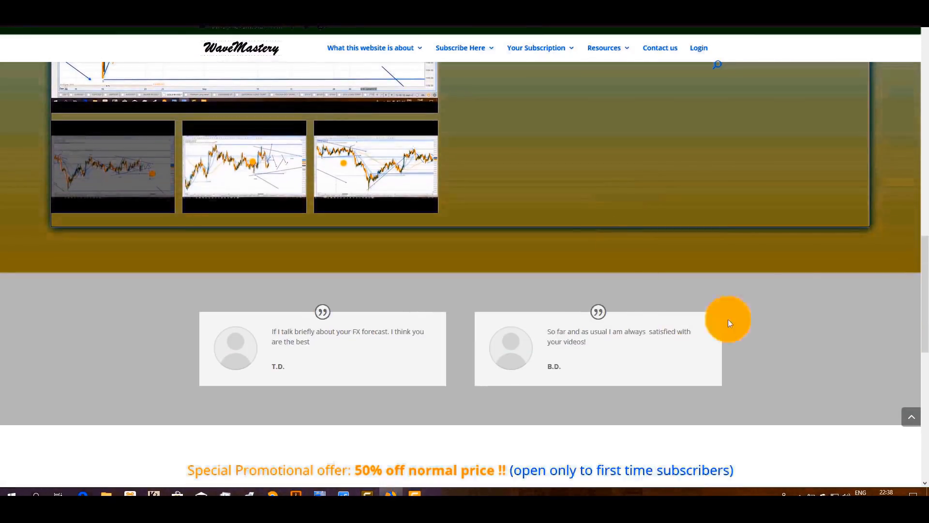
{"action": "scroll", "coordinate": [556, 219], "scroll_direction": "down", "scroll_amount": 9}
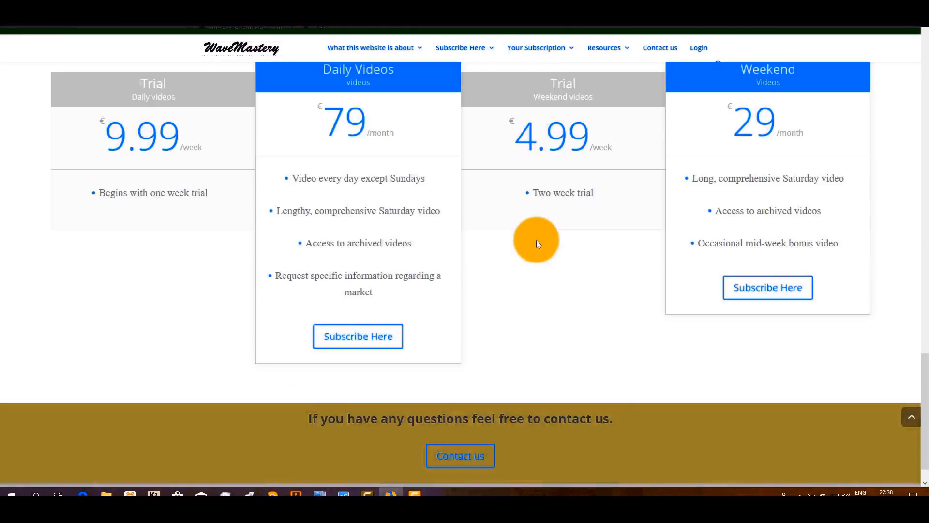
{"action": "scroll", "coordinate": [559, 208], "scroll_direction": "down", "scroll_amount": 1}
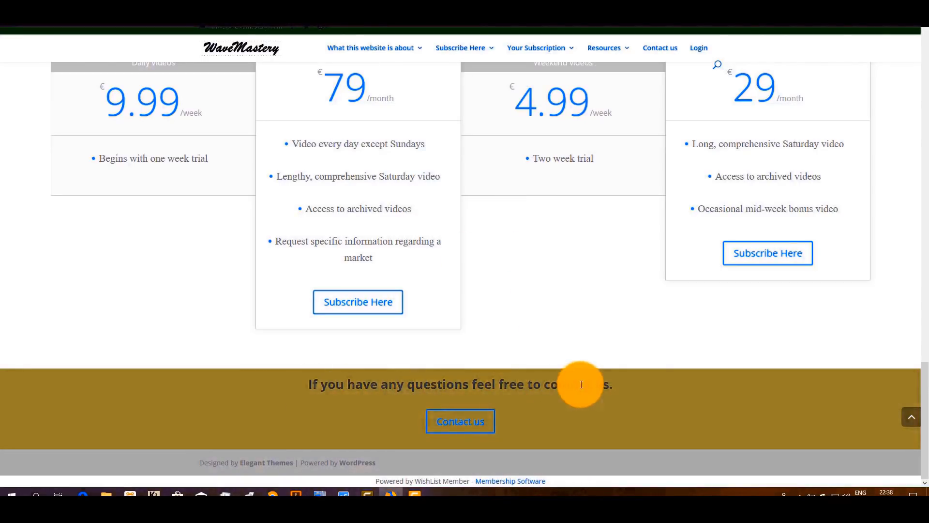
{"action": "left_click", "coordinate": [460, 421]}
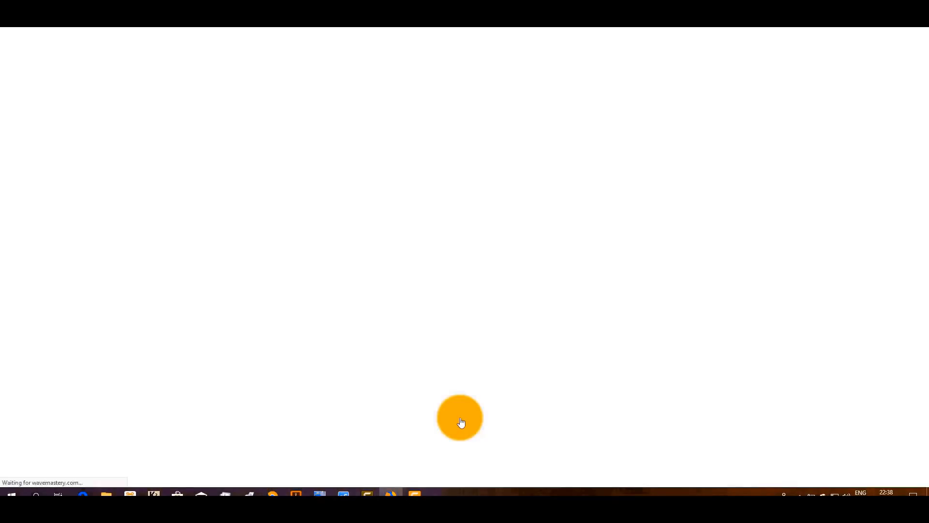